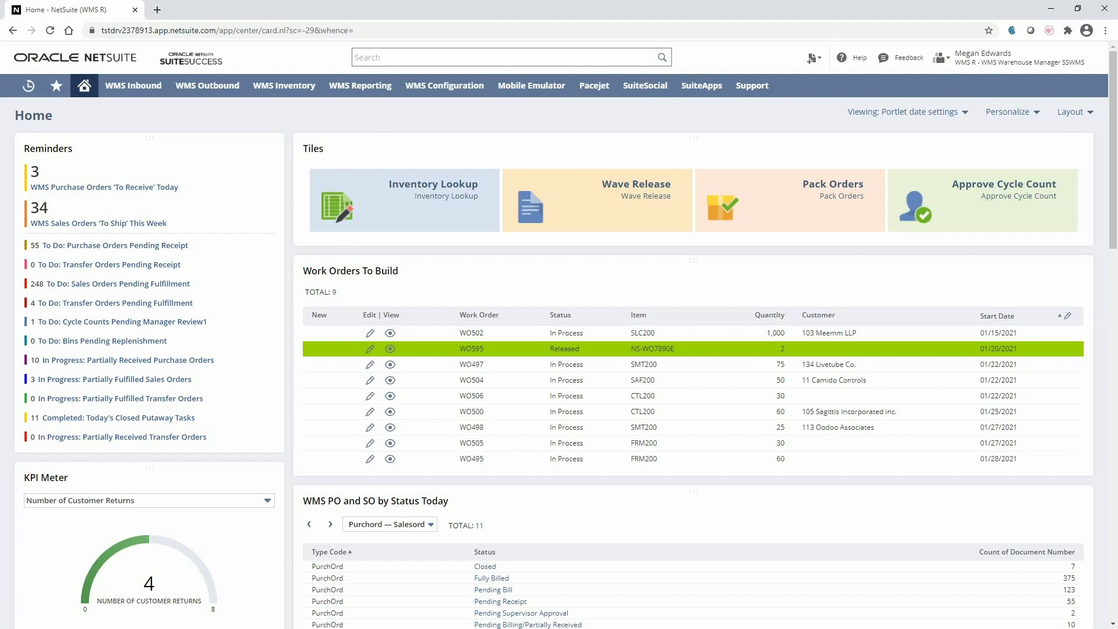
Open work order WO595 in a new tab, review its items, then bring the SCM Mobile emulator forward.
key("alt+Tab")
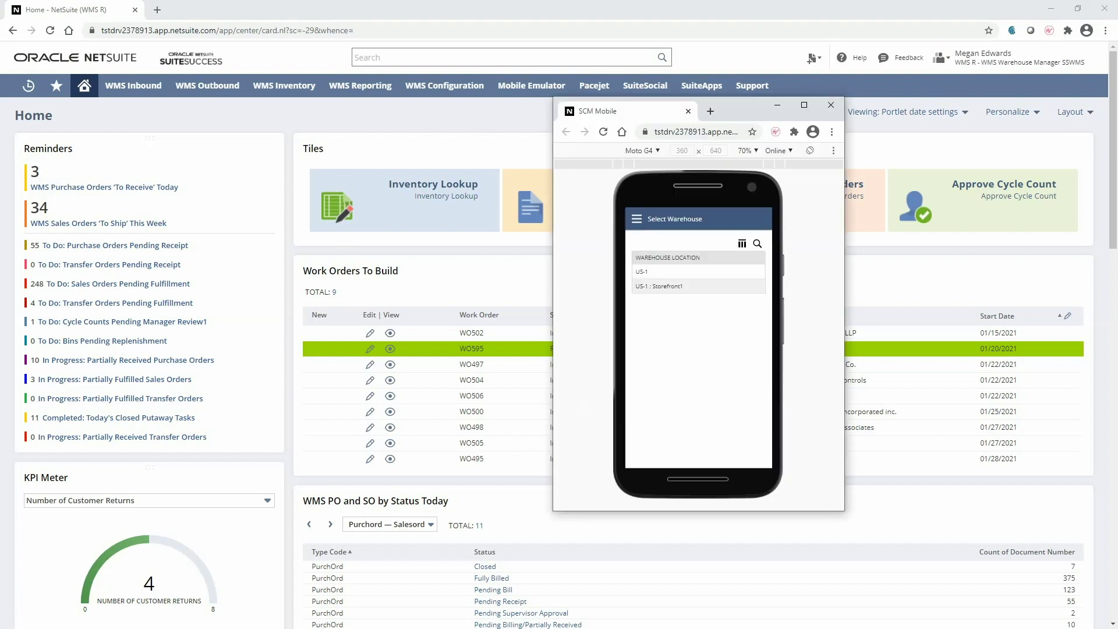
key("alt+Tab")
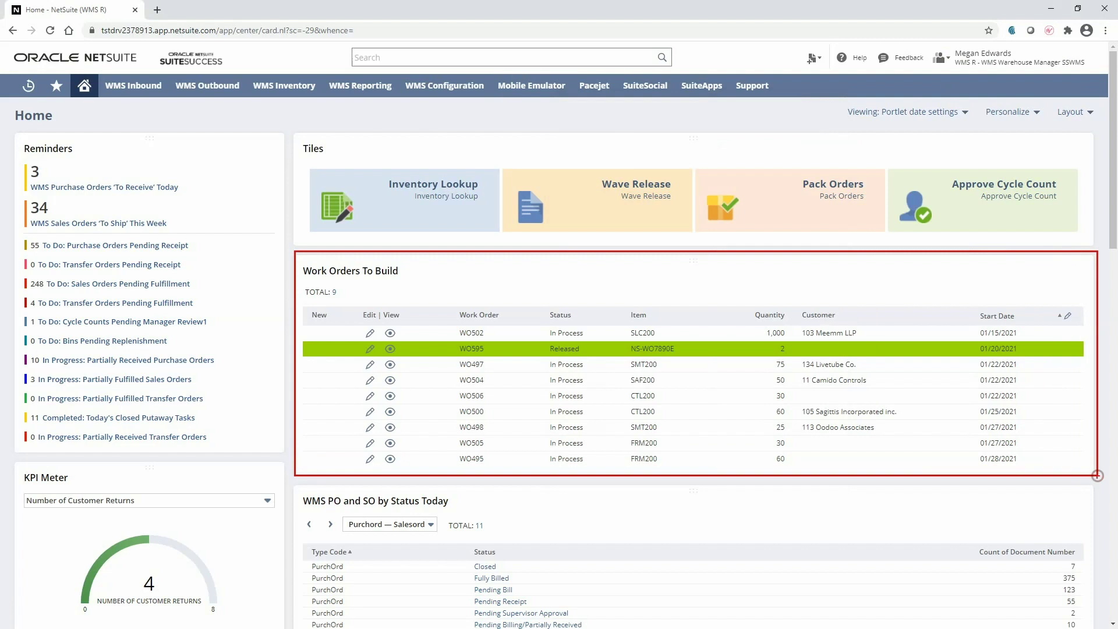
middle_click(390, 348)
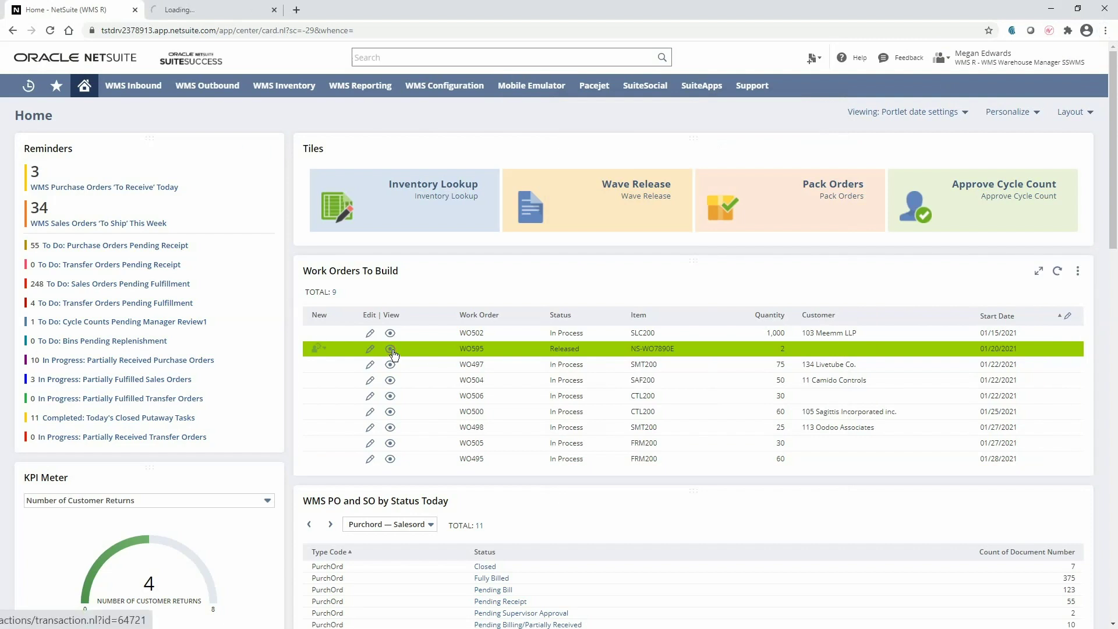
left_click(218, 11)
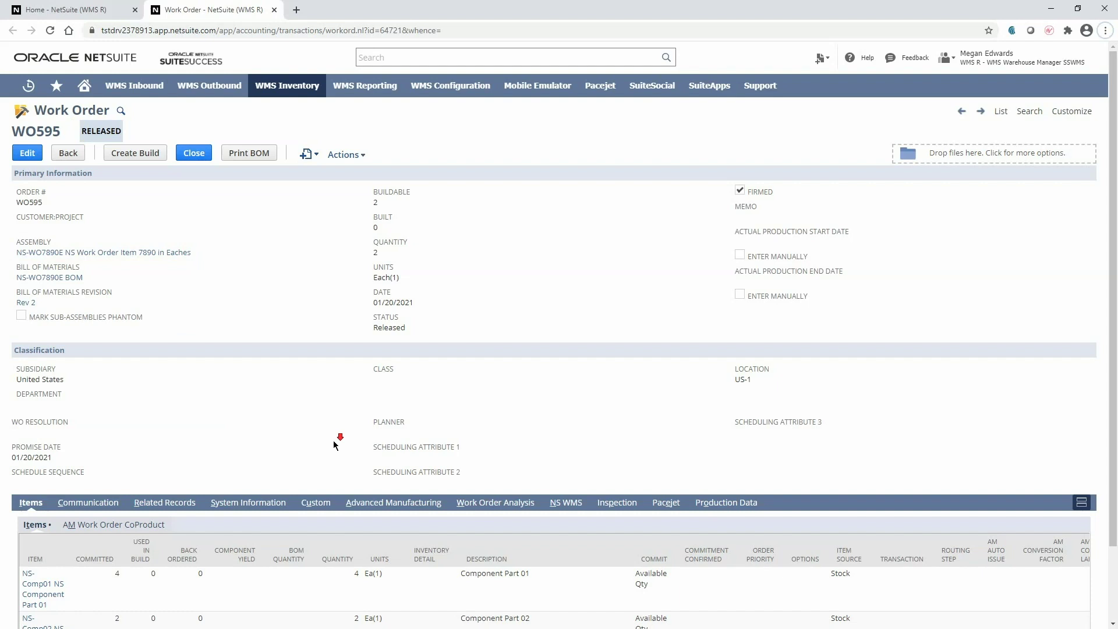
scroll(335, 441, "down", 2)
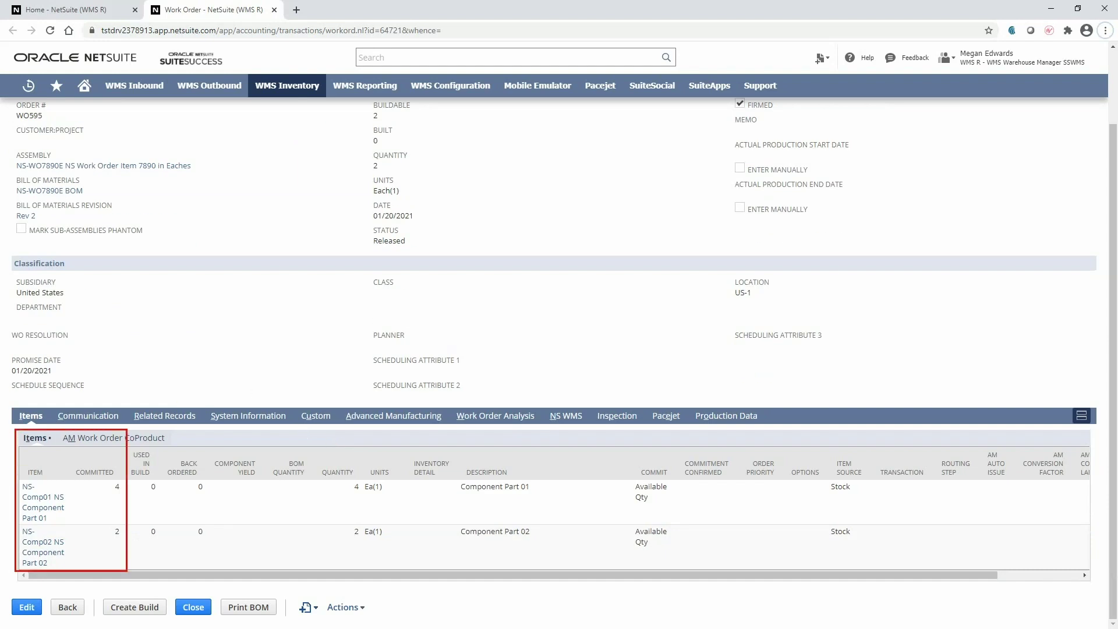
scroll(350, 316, "up", 2)
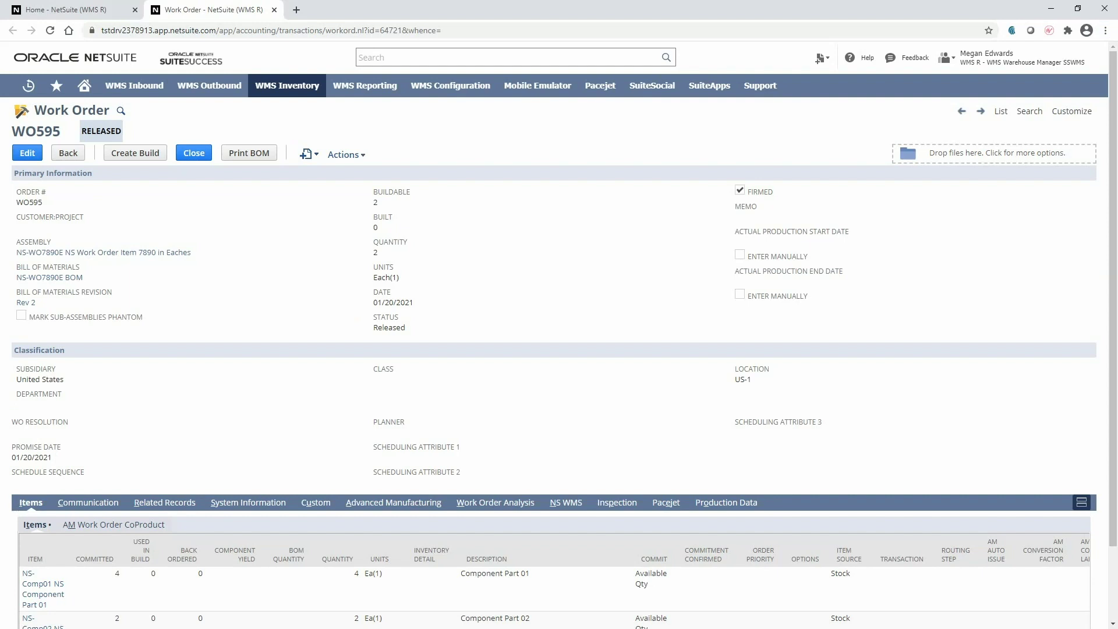
key("alt+Tab")
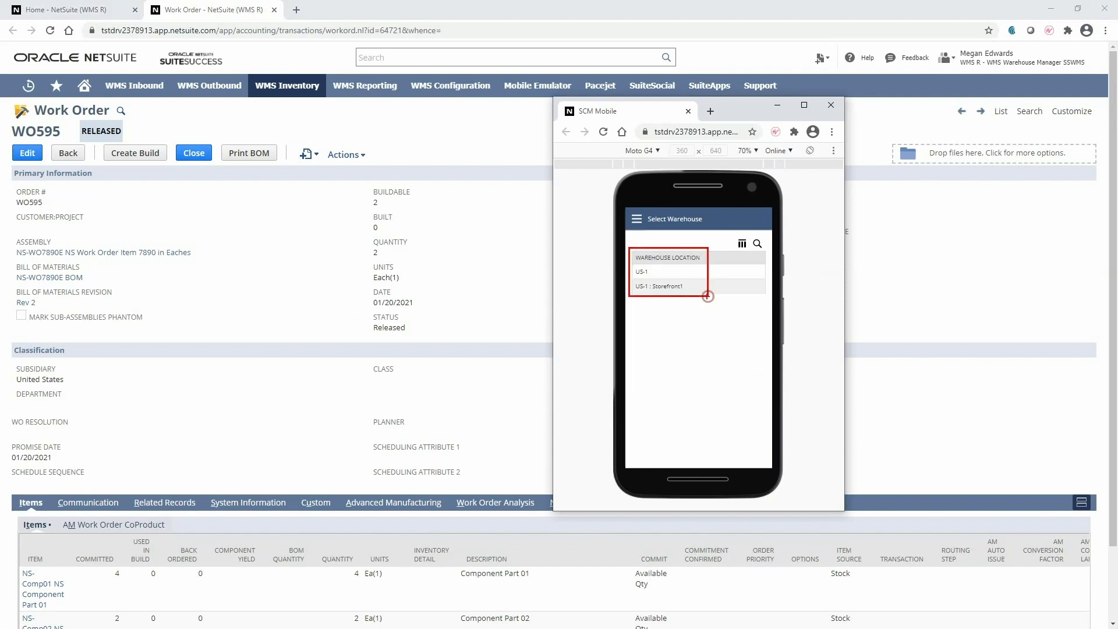
Select the US-1 warehouse and go to the Work Orders menu in the emulator.
left_click(658, 272)
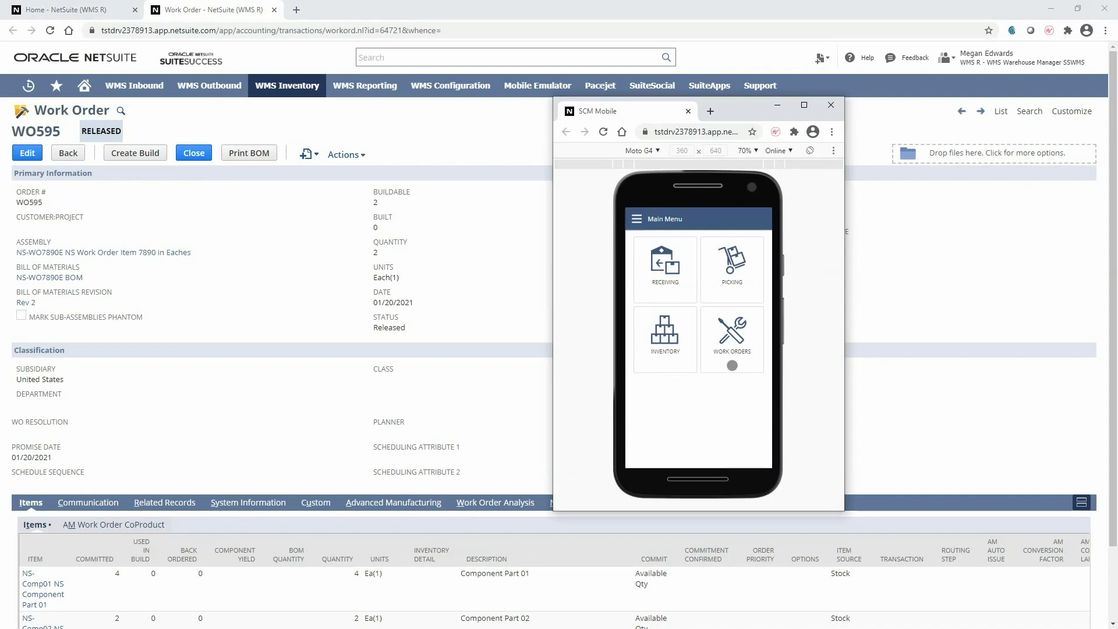
left_click(732, 366)
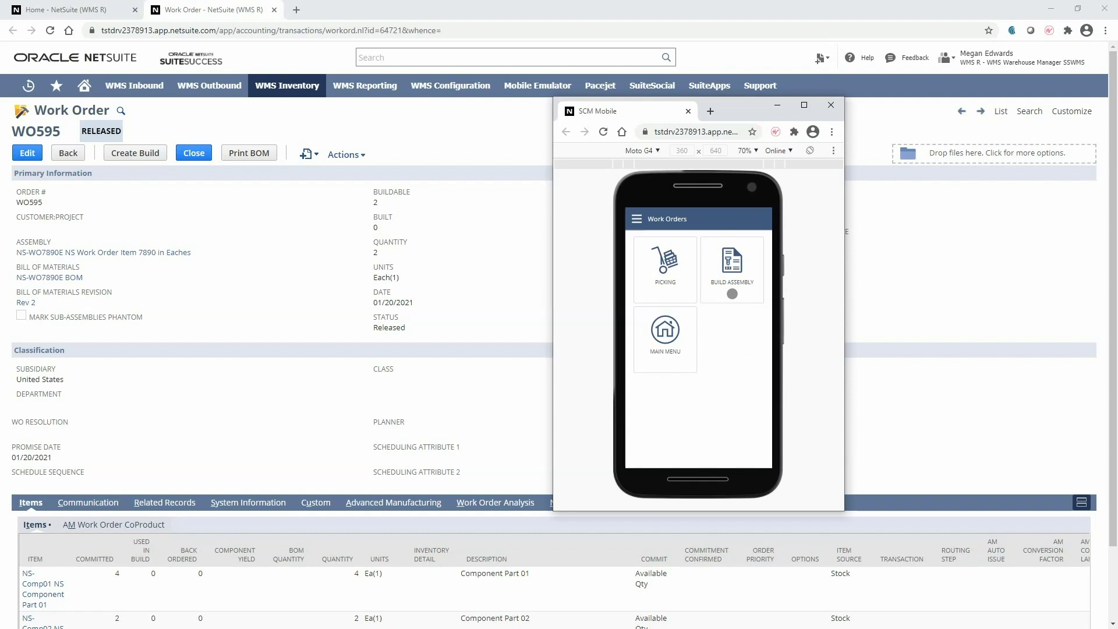
Start Picking and select WO595 to list its NS-Comp01 and NS-Comp02 pick tasks.
left_click(667, 293)
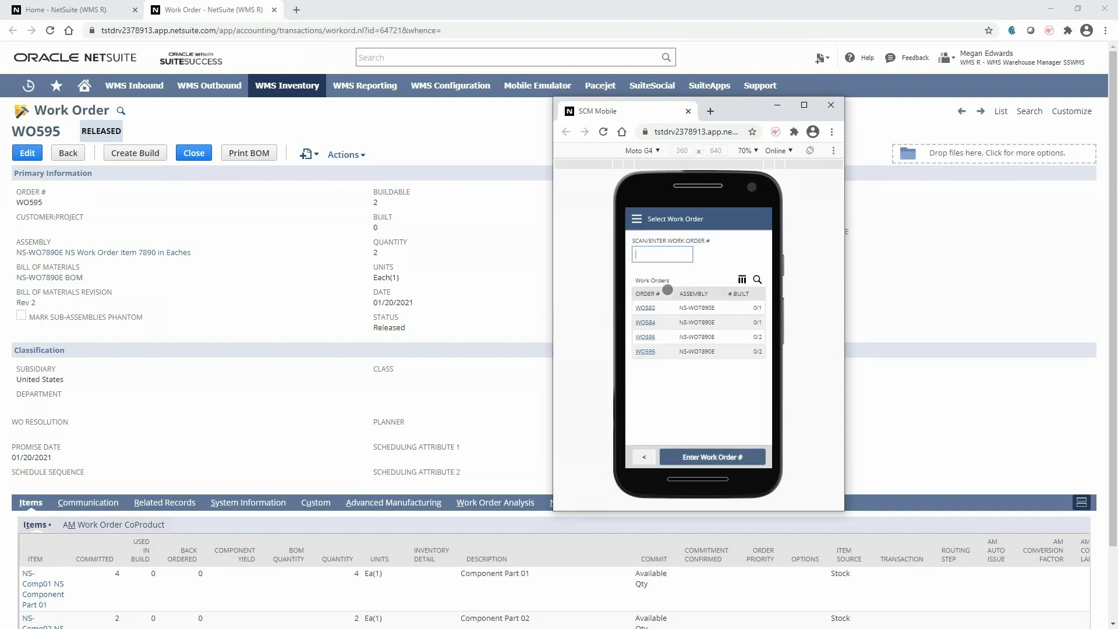
left_click_drag(632, 236, 714, 271)
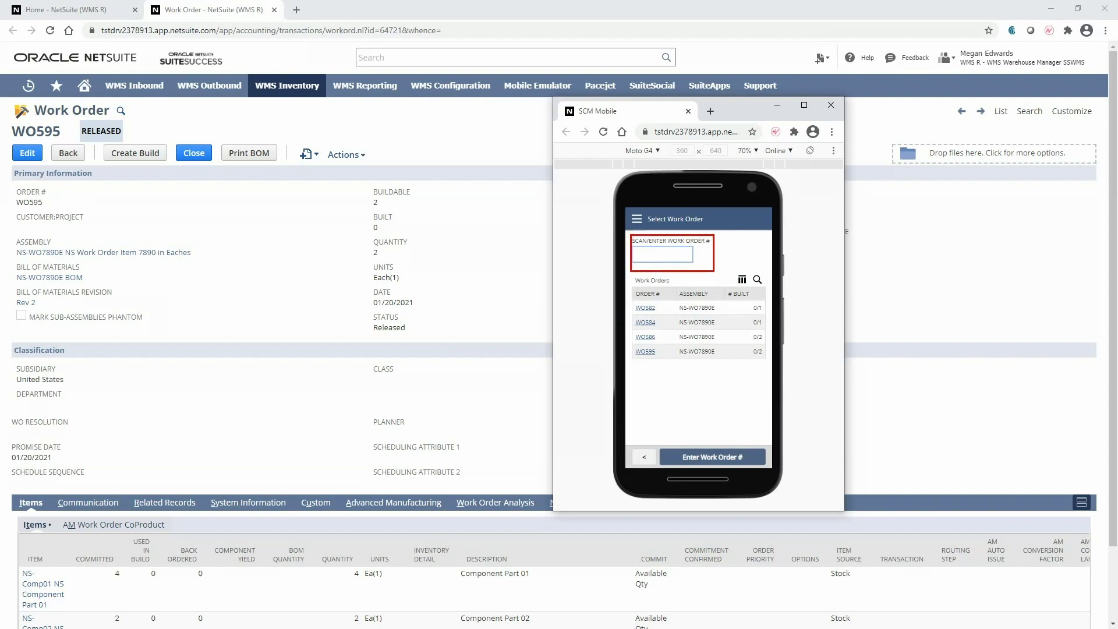
left_click_drag(631, 278, 666, 360)
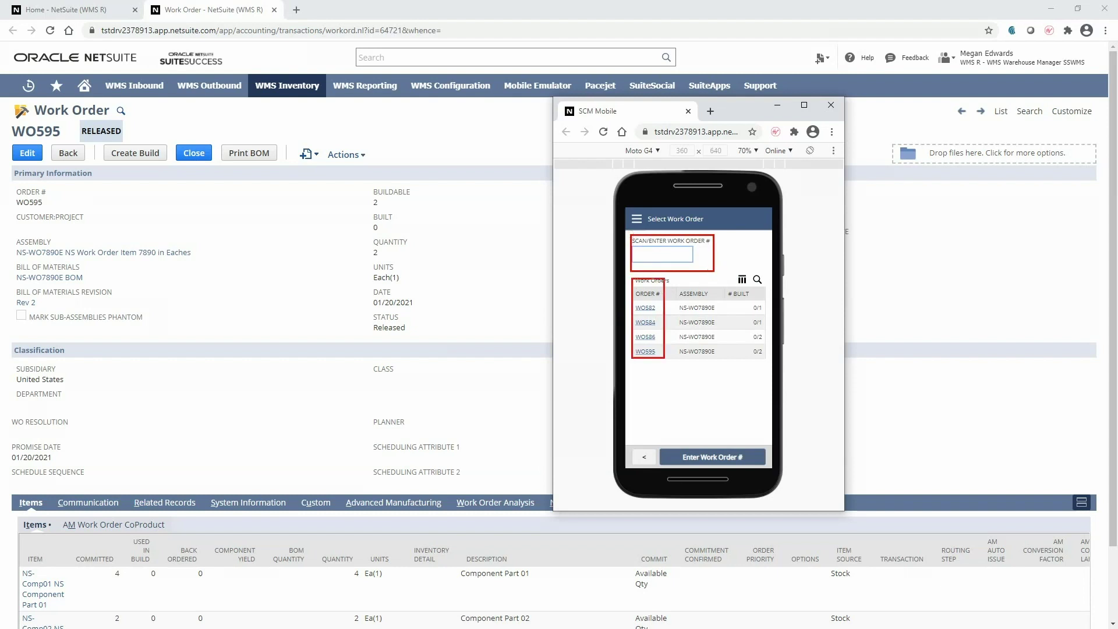
key("Escape")
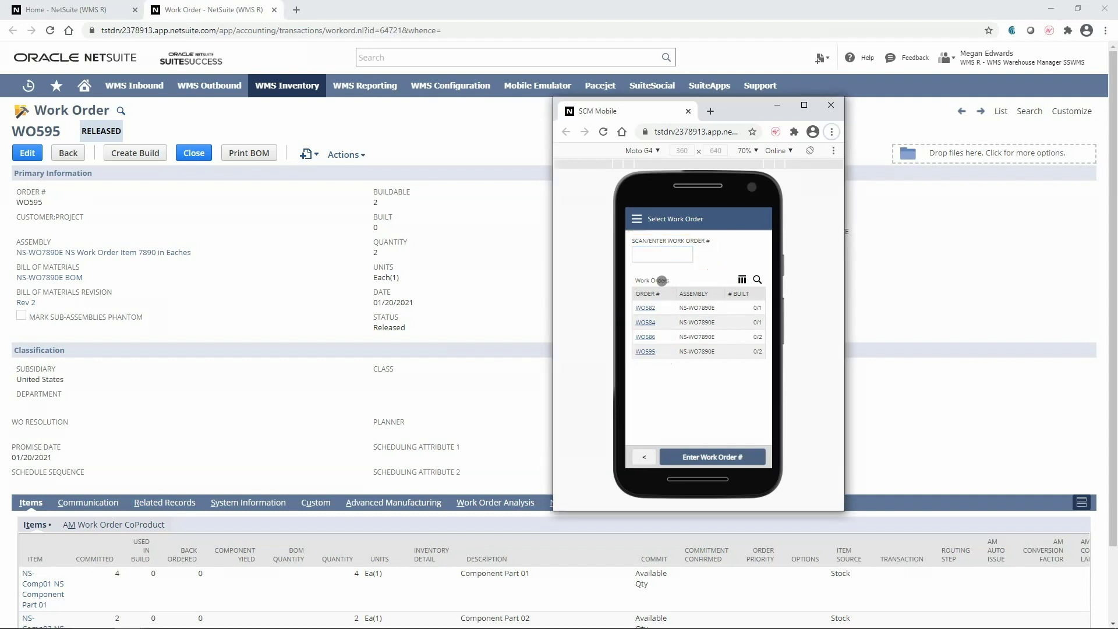
left_click(648, 351)
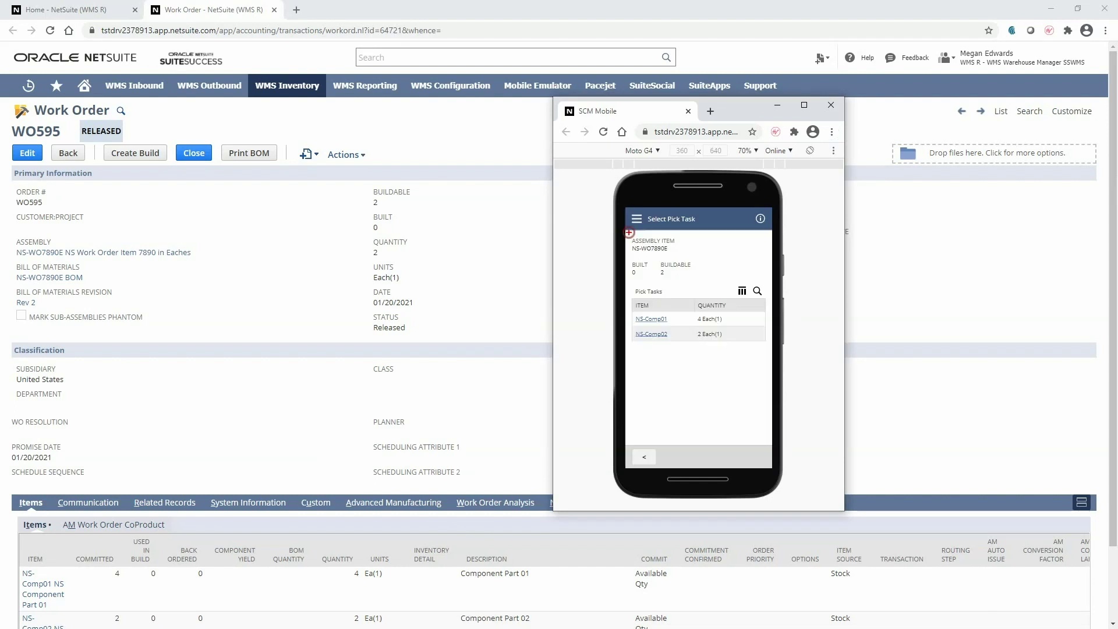
mouse_move(629, 232)
left_mouse_down()
mouse_move(678, 252)
mouse_move(664, 271)
mouse_move(696, 278)
left_mouse_up()
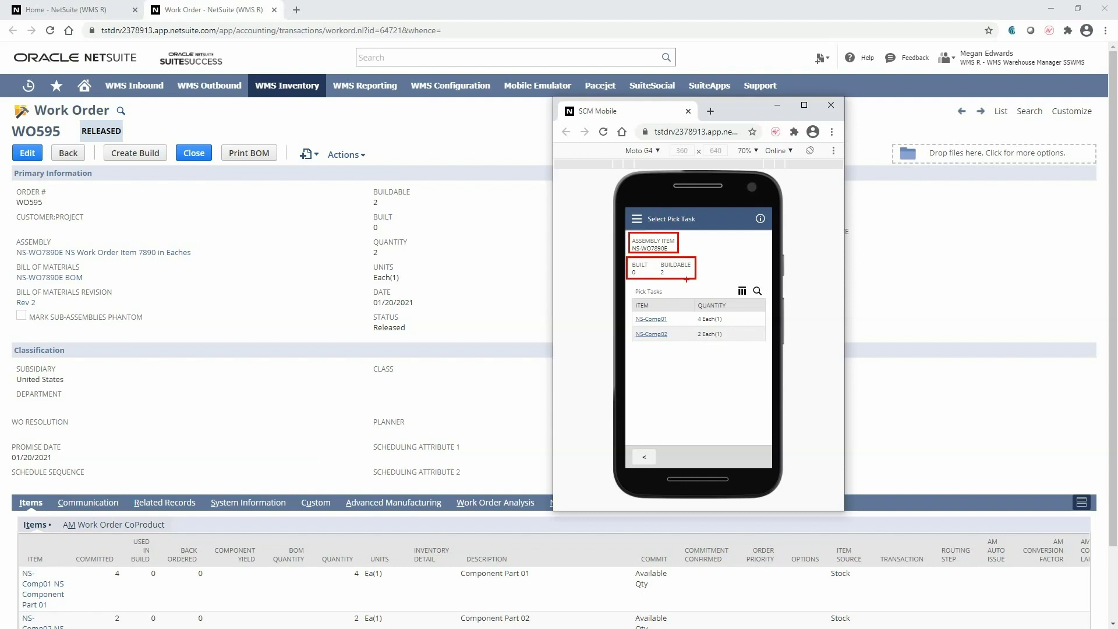
key("Escape")
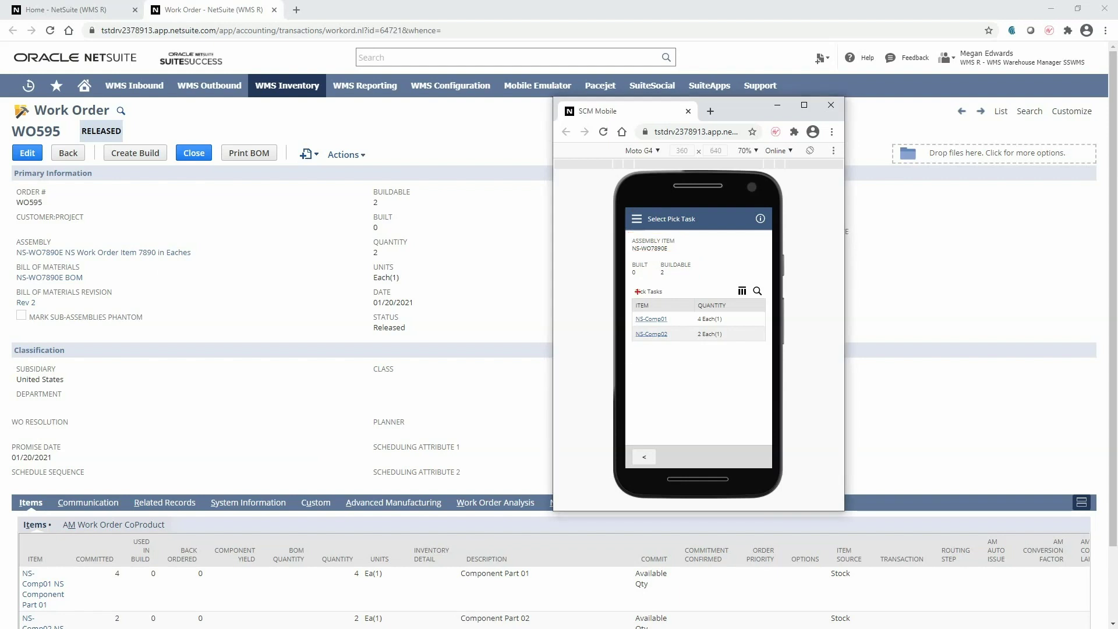
left_click_drag(631, 284, 670, 300)
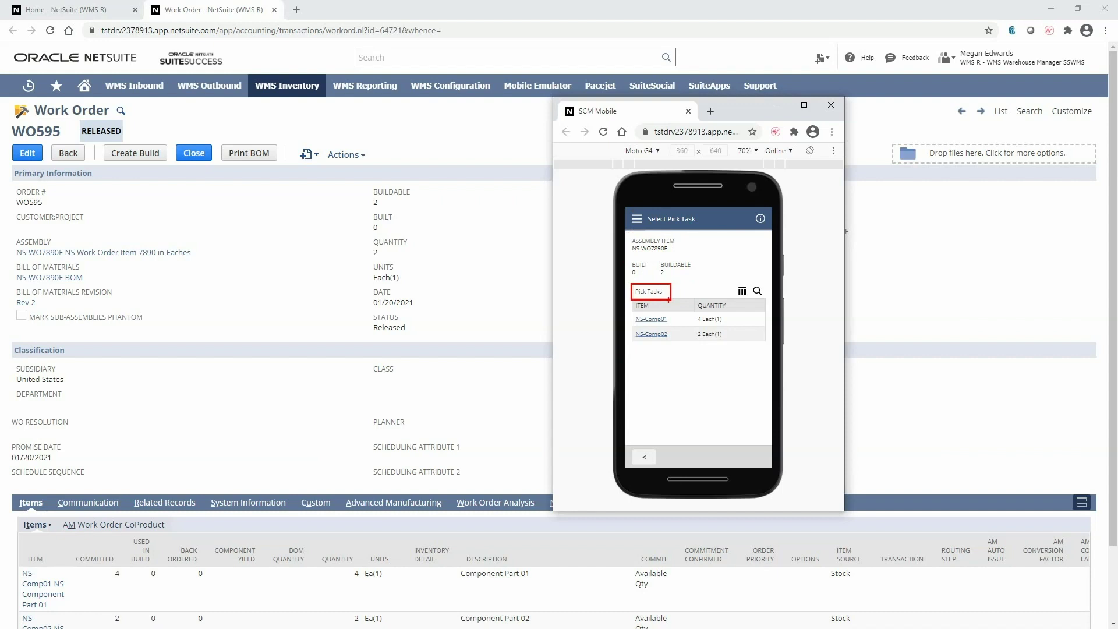
key("Escape")
Start the NS-Comp01 pick task, show all bins, and enter bin CompBin-01.
left_click(644, 319)
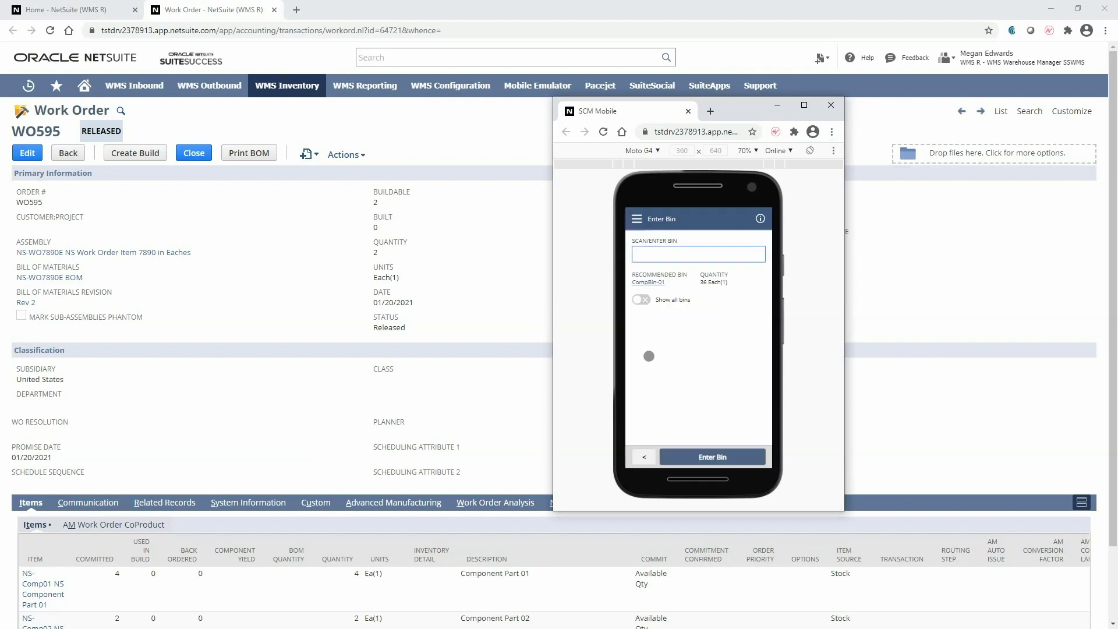
left_click_drag(632, 272, 690, 289)
key("Escape")
left_click(646, 300)
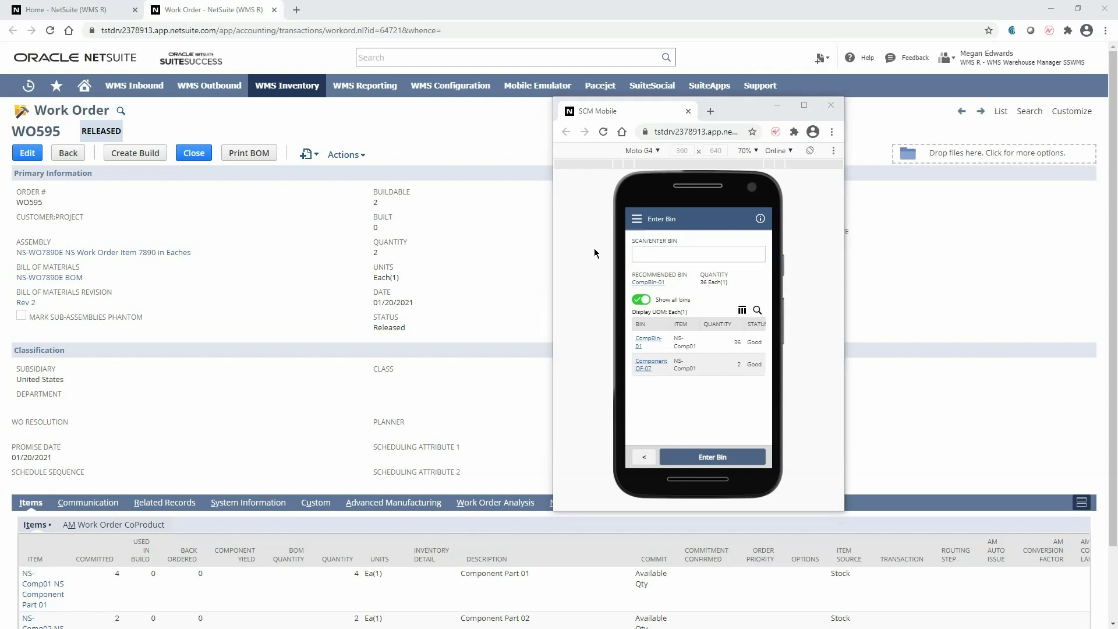
left_click(651, 257)
type("CompBin-01")
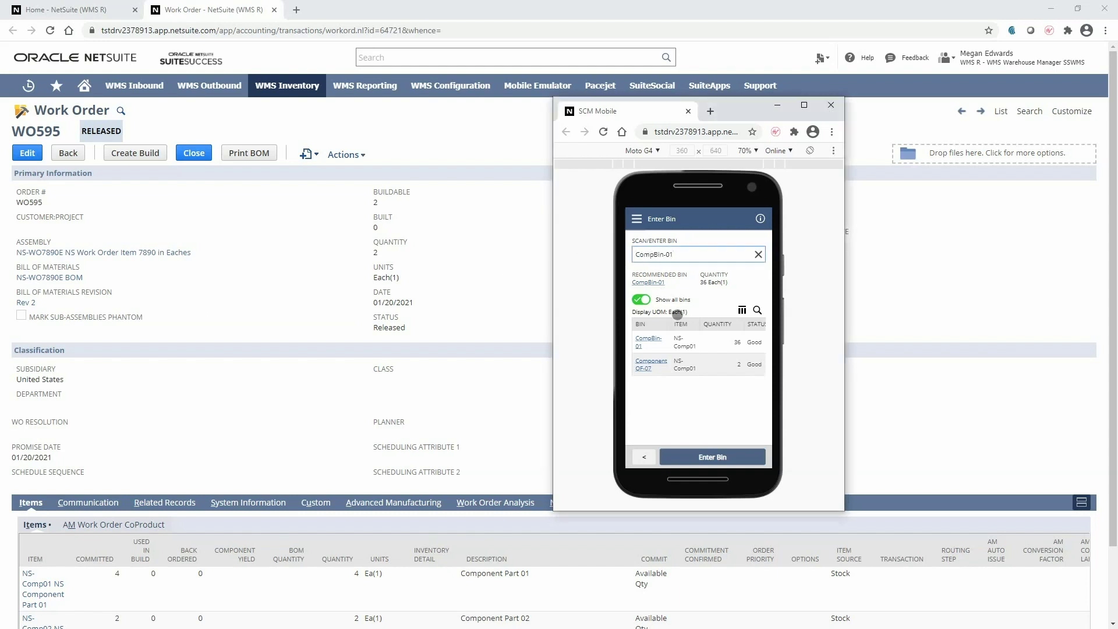
left_click(723, 458)
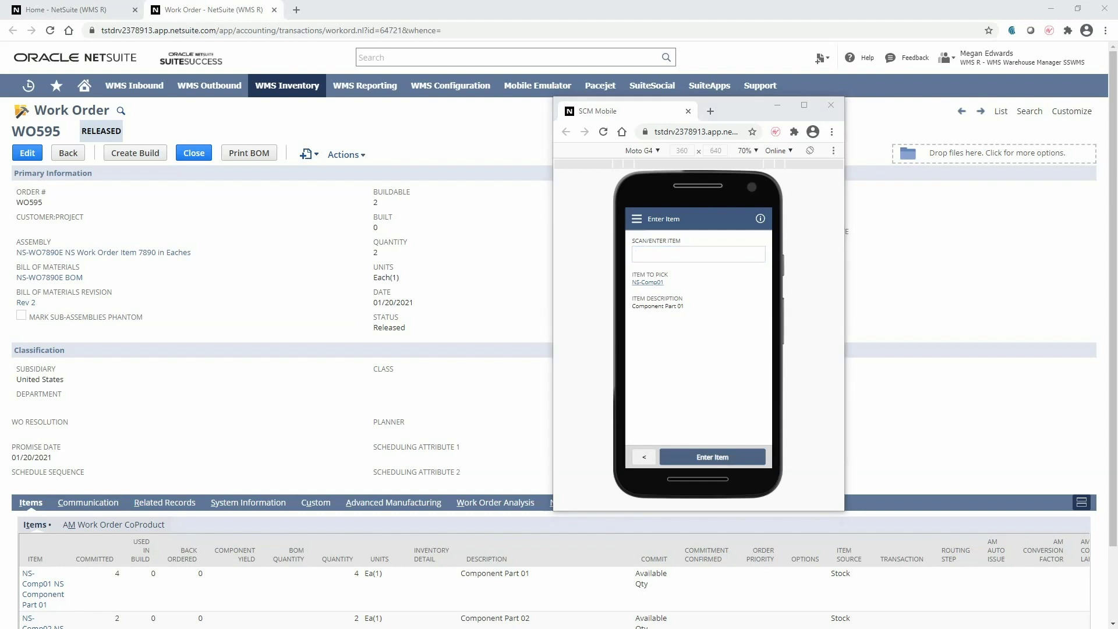
Enter NS-Comp01 as the picked item and check the work order, bin and item details.
left_click(650, 254)
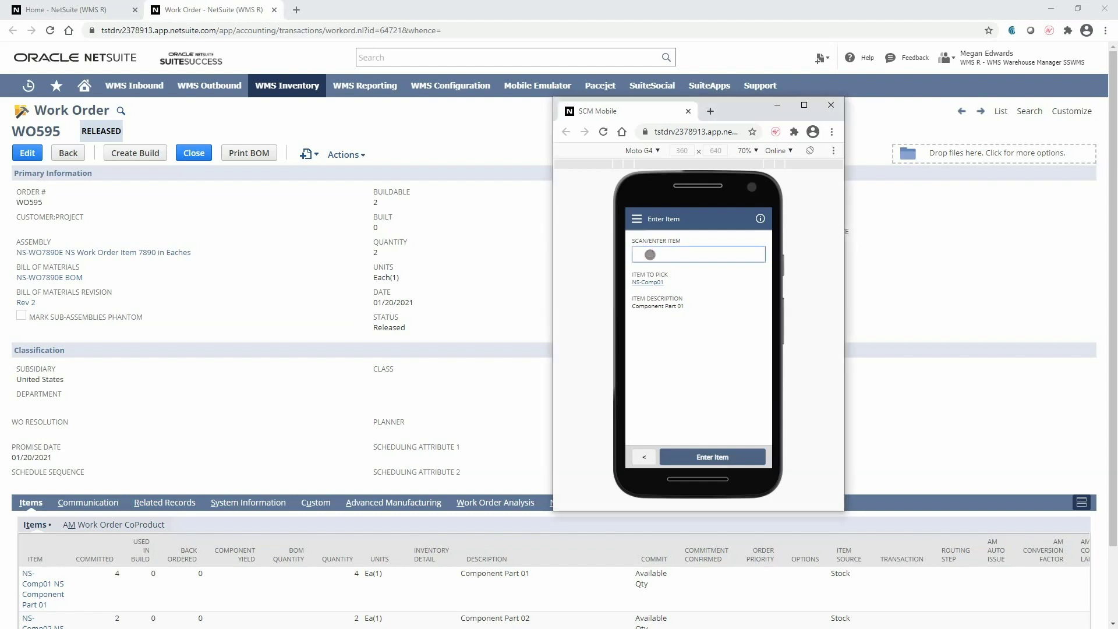
type("NS-Comp01")
left_click(721, 457)
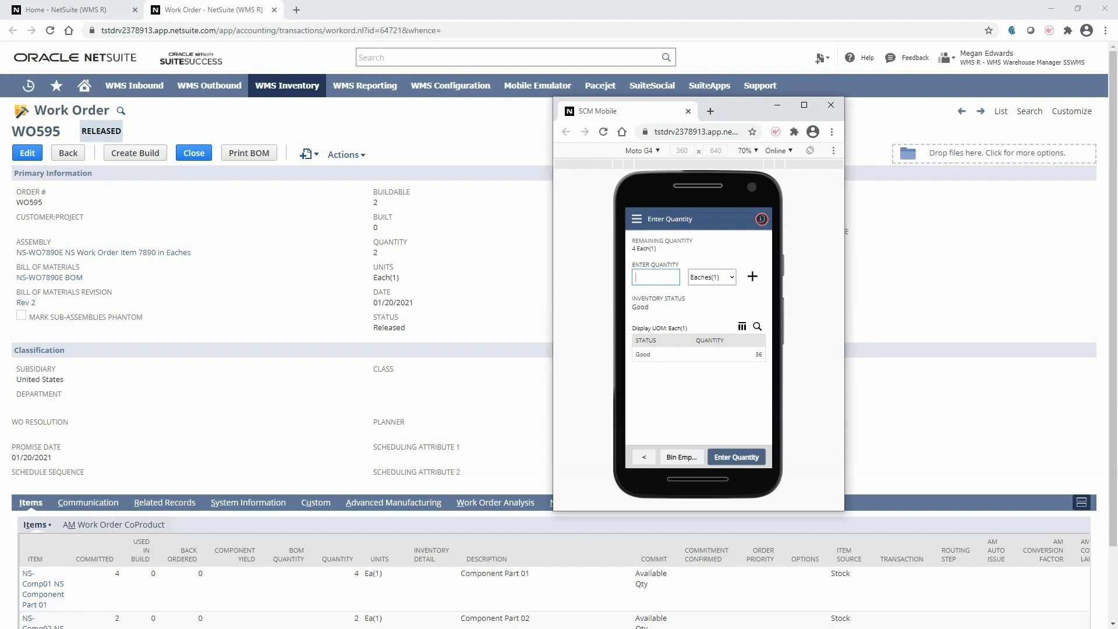
left_click(761, 219)
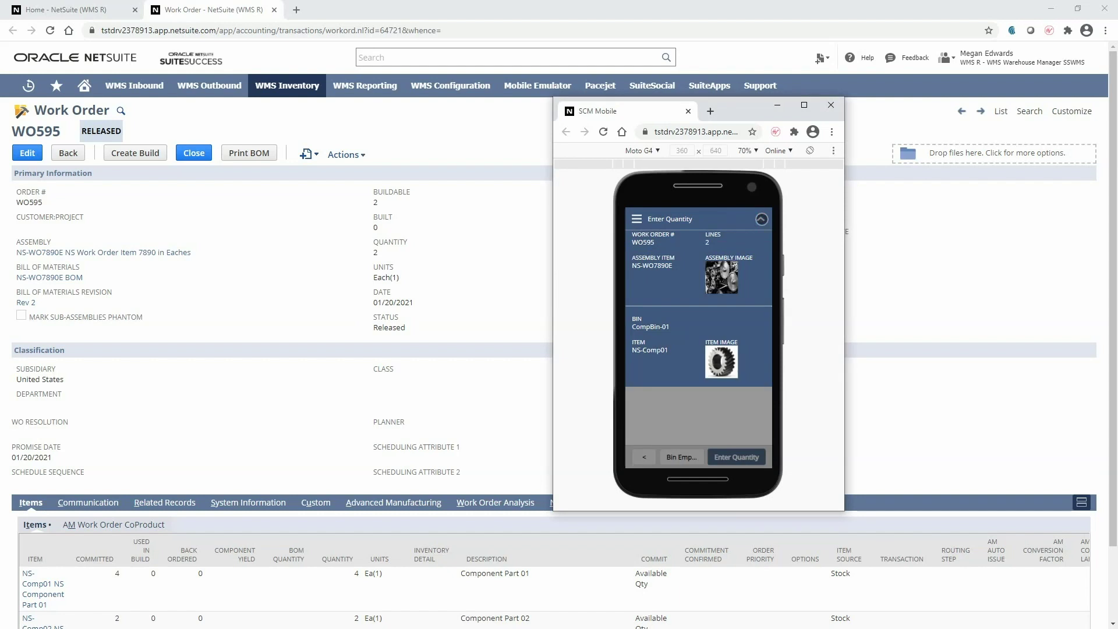
left_click(761, 219)
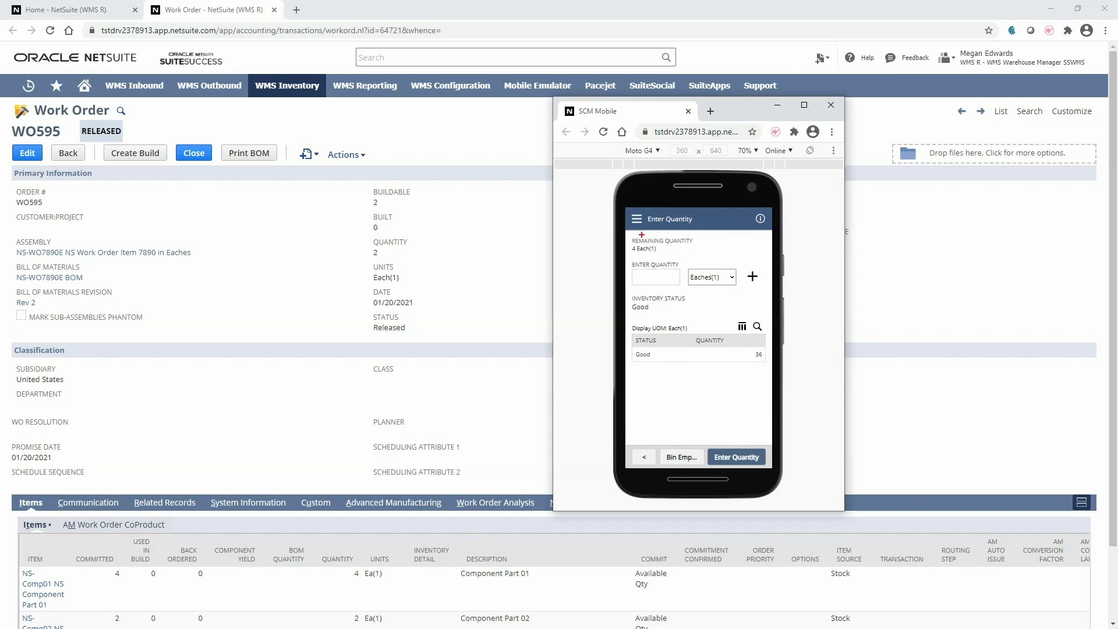
left_click_drag(629, 233, 702, 257)
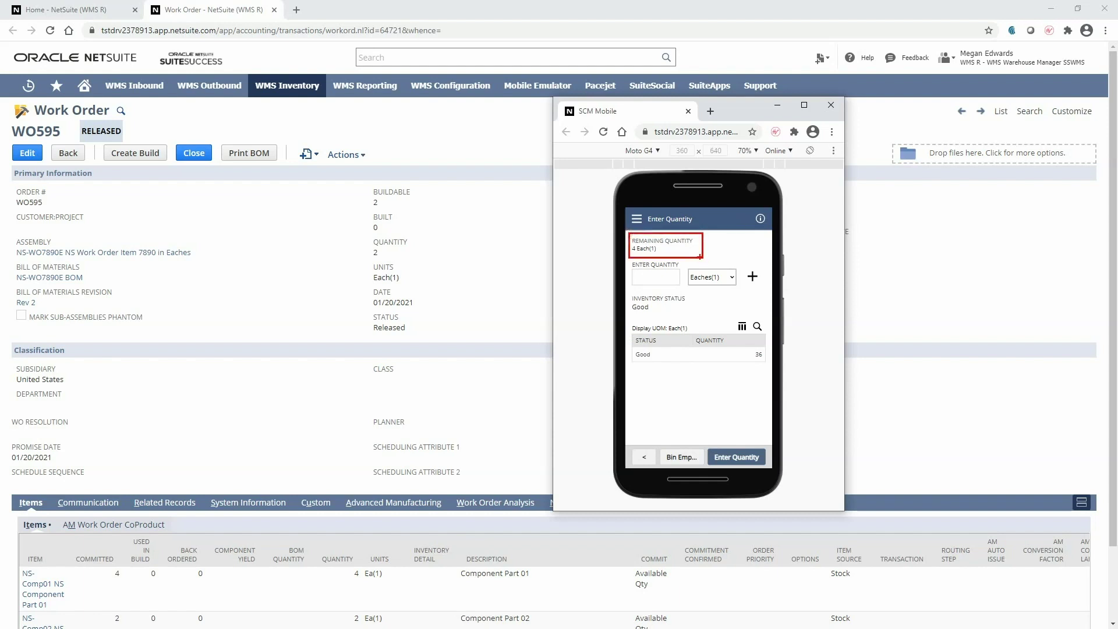
Pick quantity 4 of NS-Comp01 and continue to the next pick task.
left_click(666, 277)
type("4")
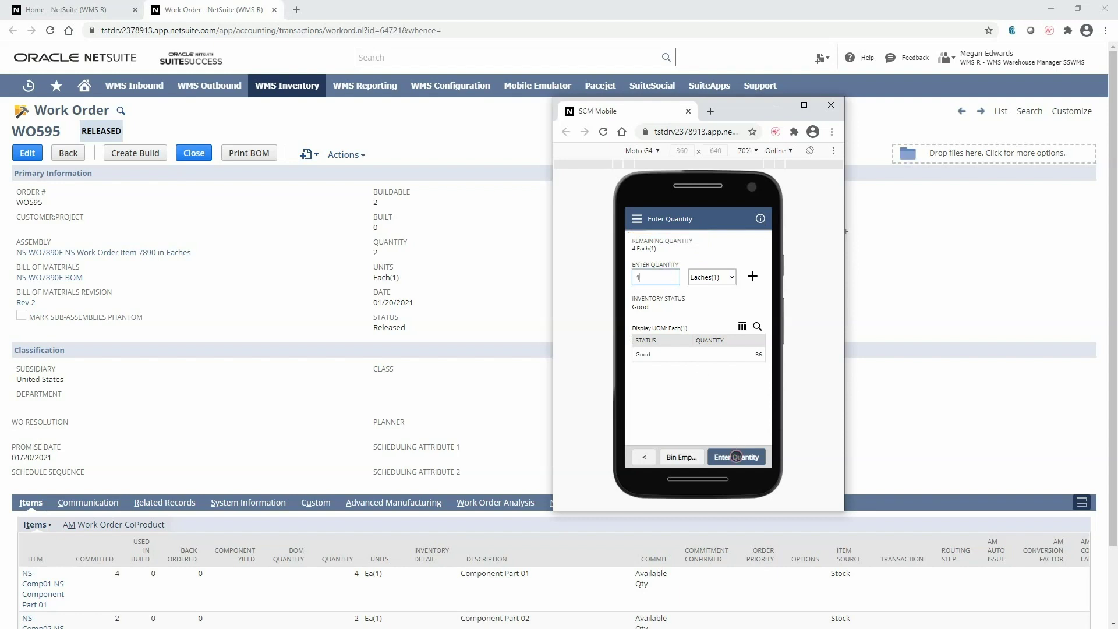
left_click(737, 457)
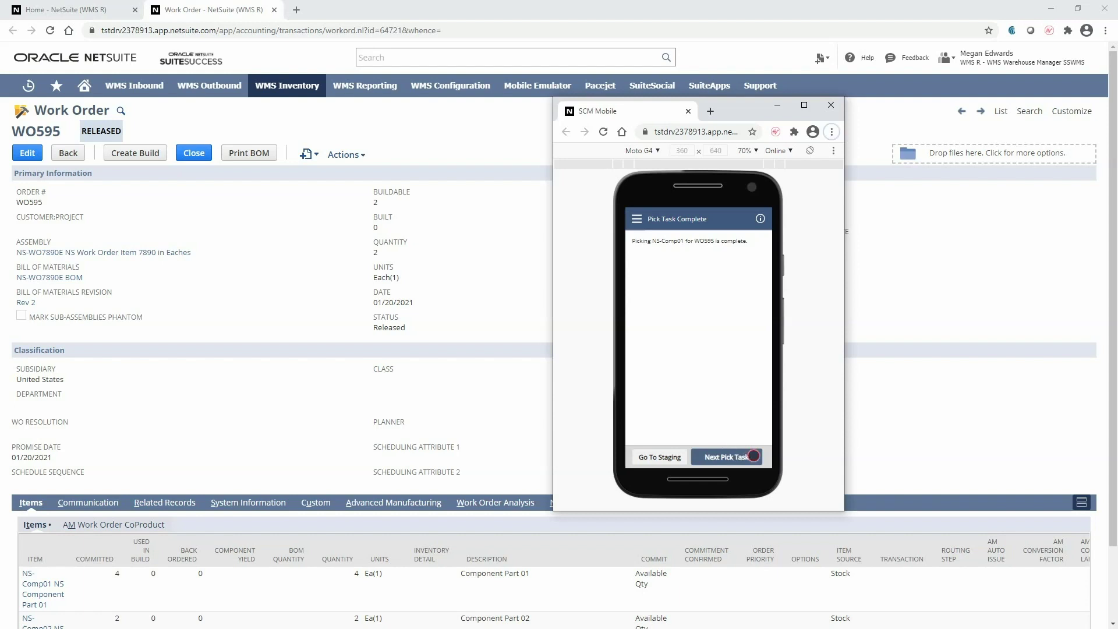
left_click(753, 456)
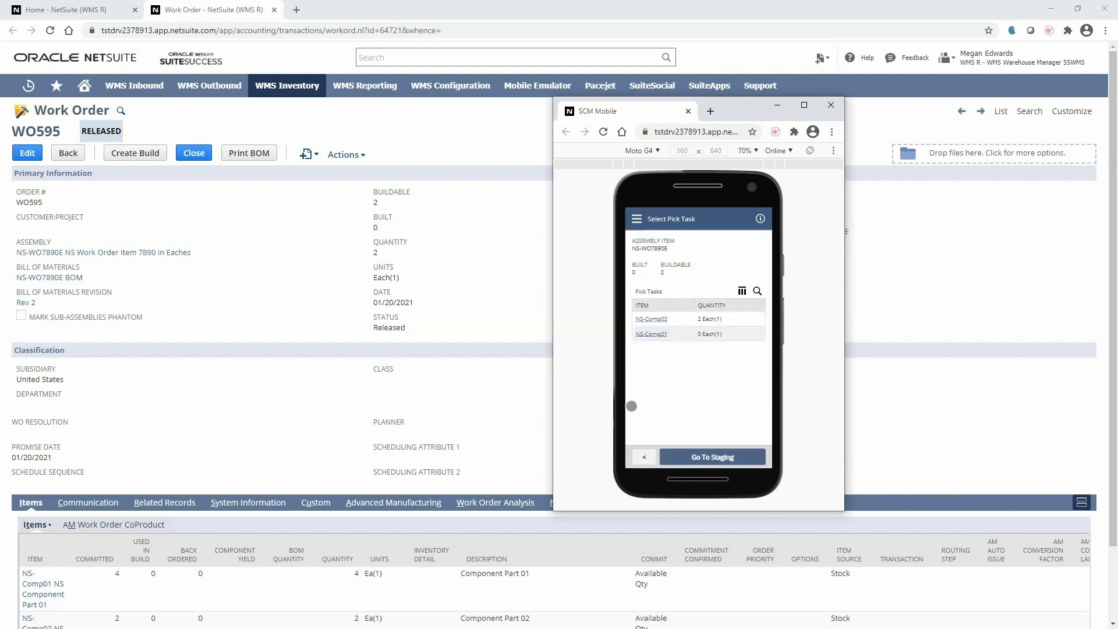
left_click_drag(630, 322, 743, 350)
Start the NS-Comp02 task, entering bin CompBin-02, item NS-Comp02 and quantity 2.
left_click(654, 321)
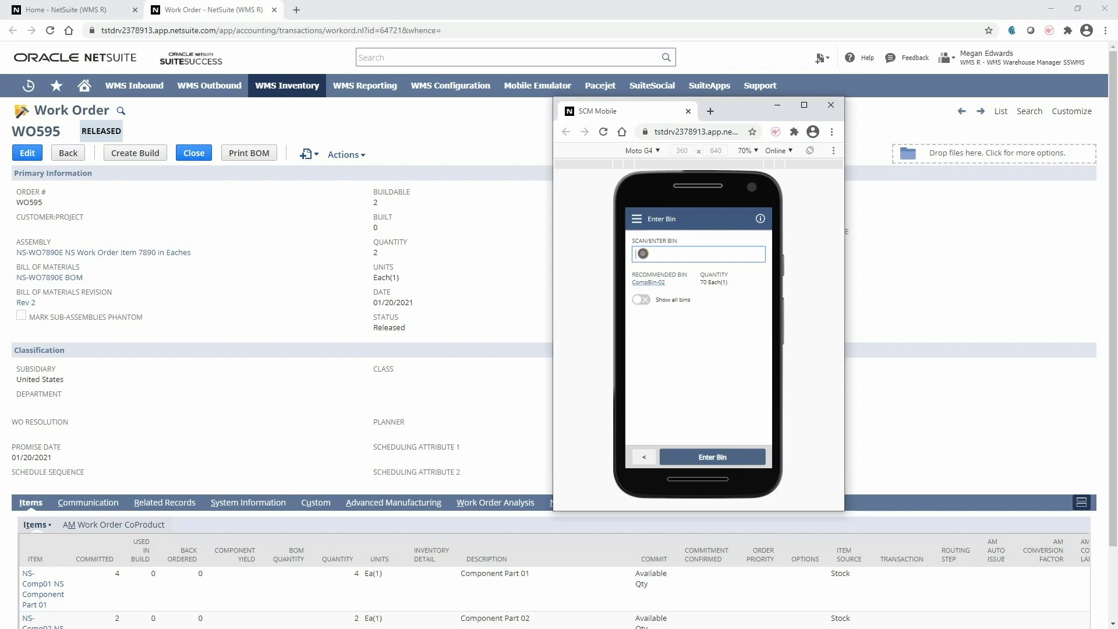
type("CompBin-02")
left_click(733, 461)
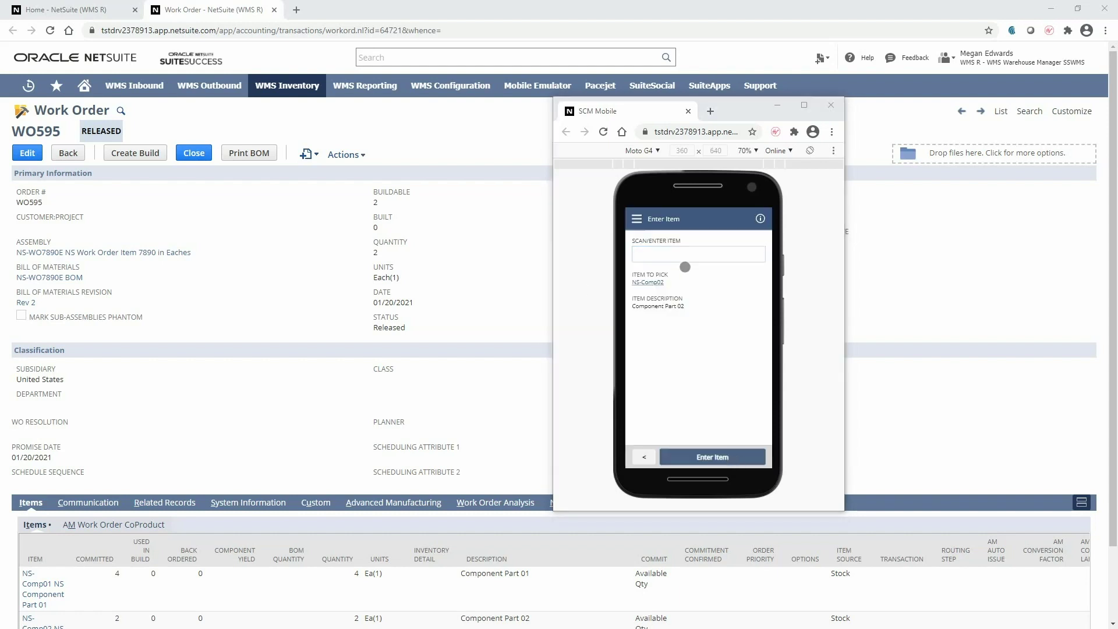
left_click(697, 259)
type("NS-Comp02")
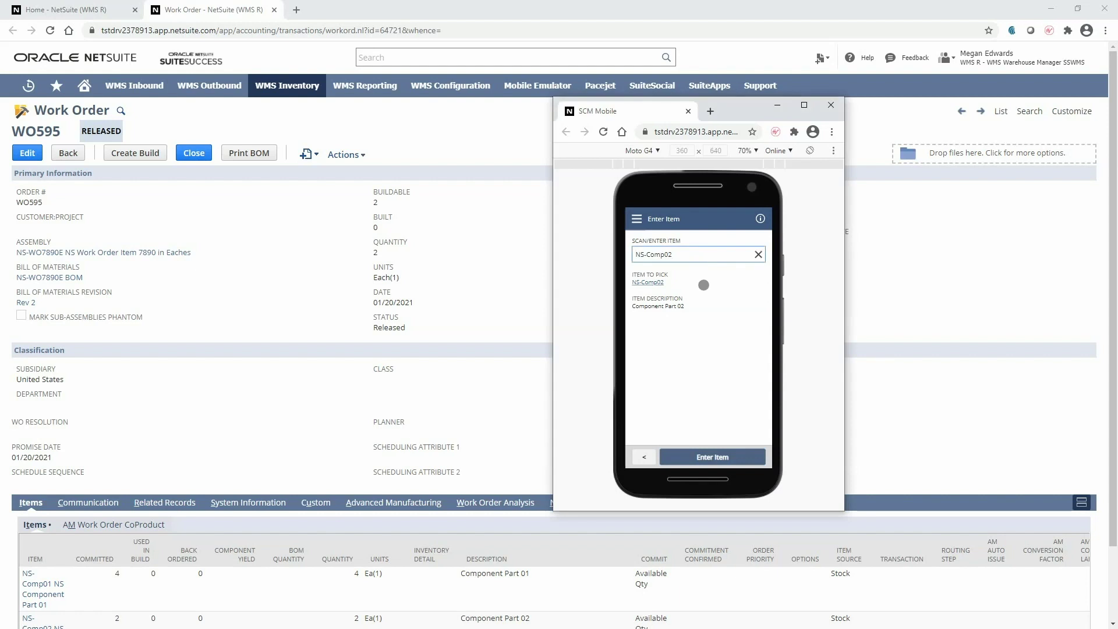
left_click(741, 462)
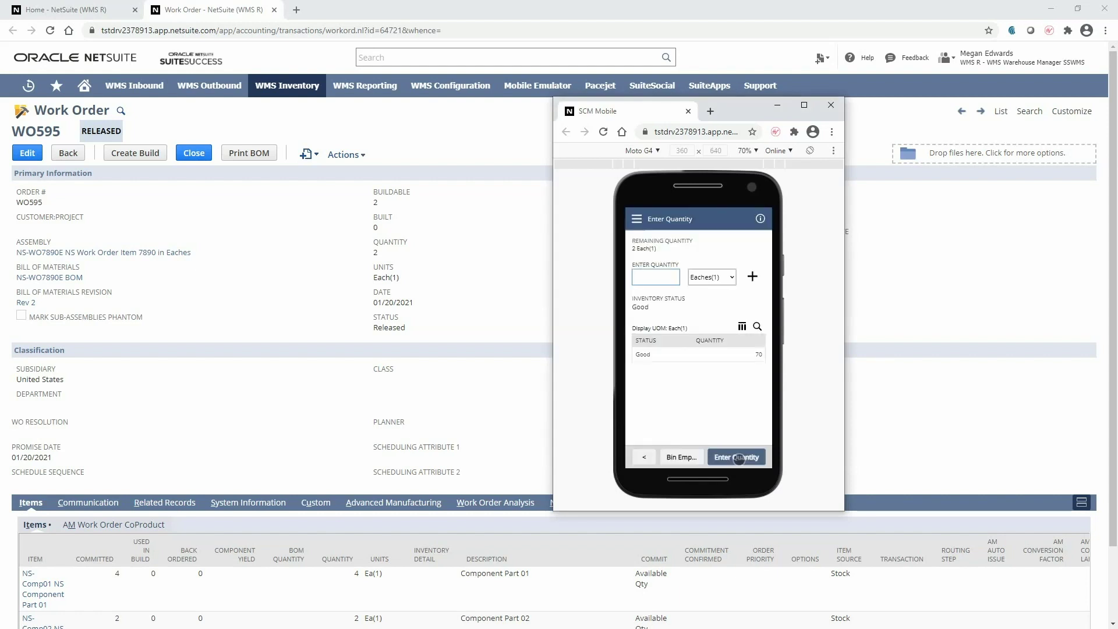
left_click(661, 280)
type("2")
left_click(742, 454)
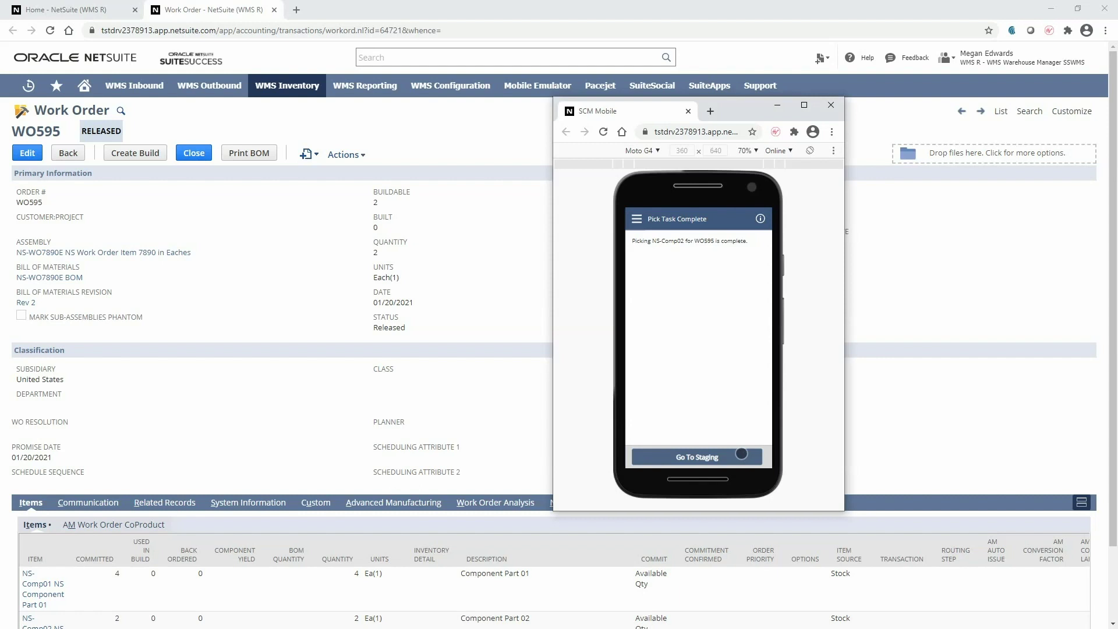
Go to staging and stage the picked components into Component Stage Bin.
left_click(739, 456)
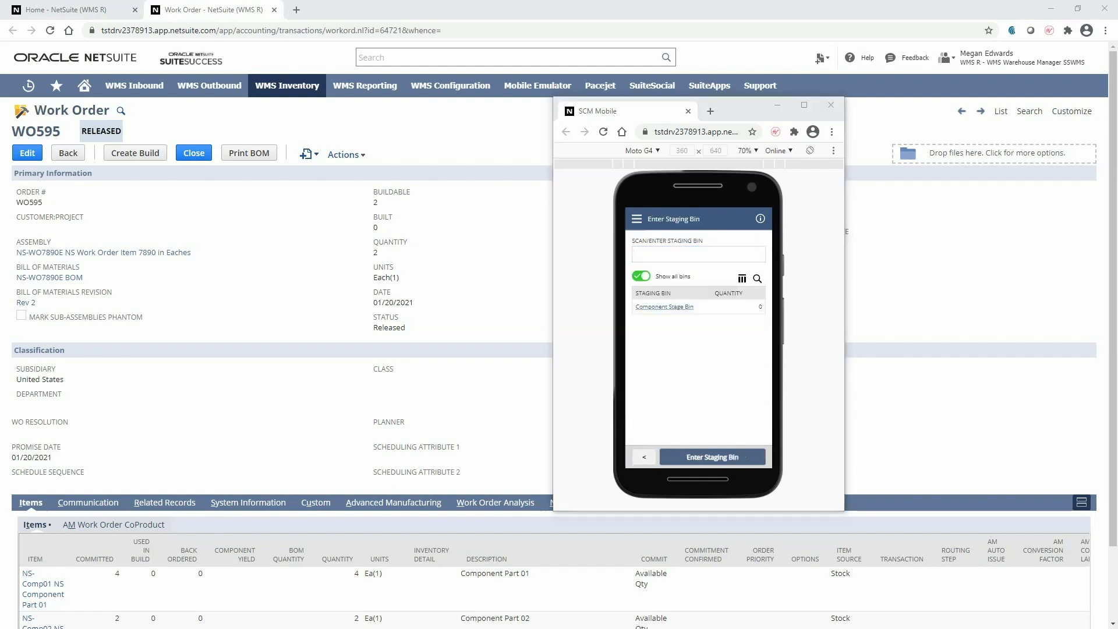
left_click(695, 254)
type("Component Stage Bin")
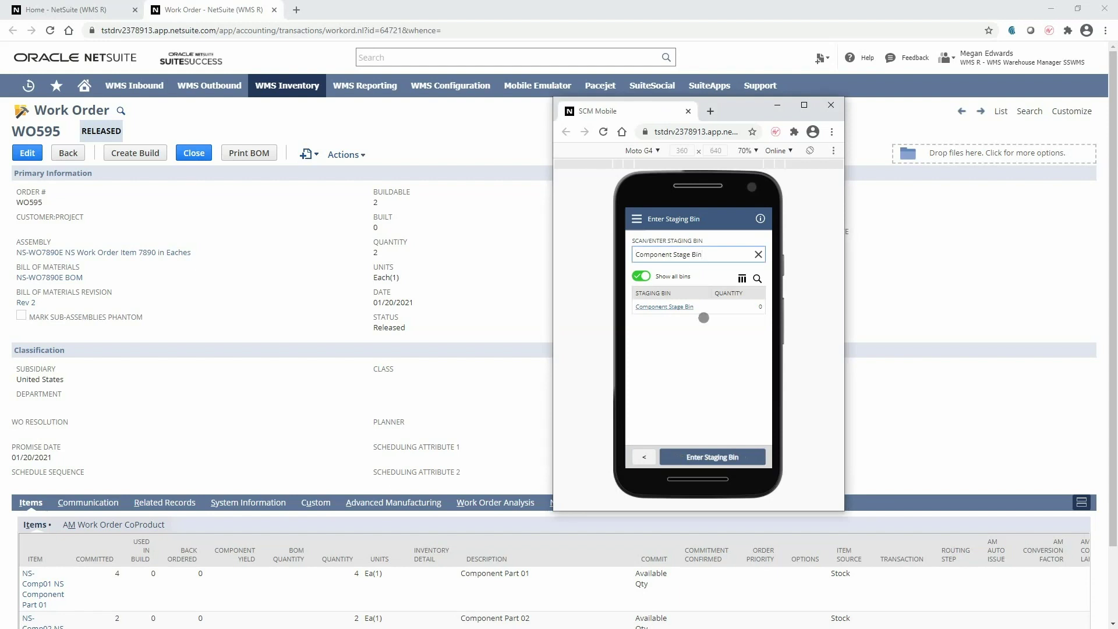
left_click(718, 460)
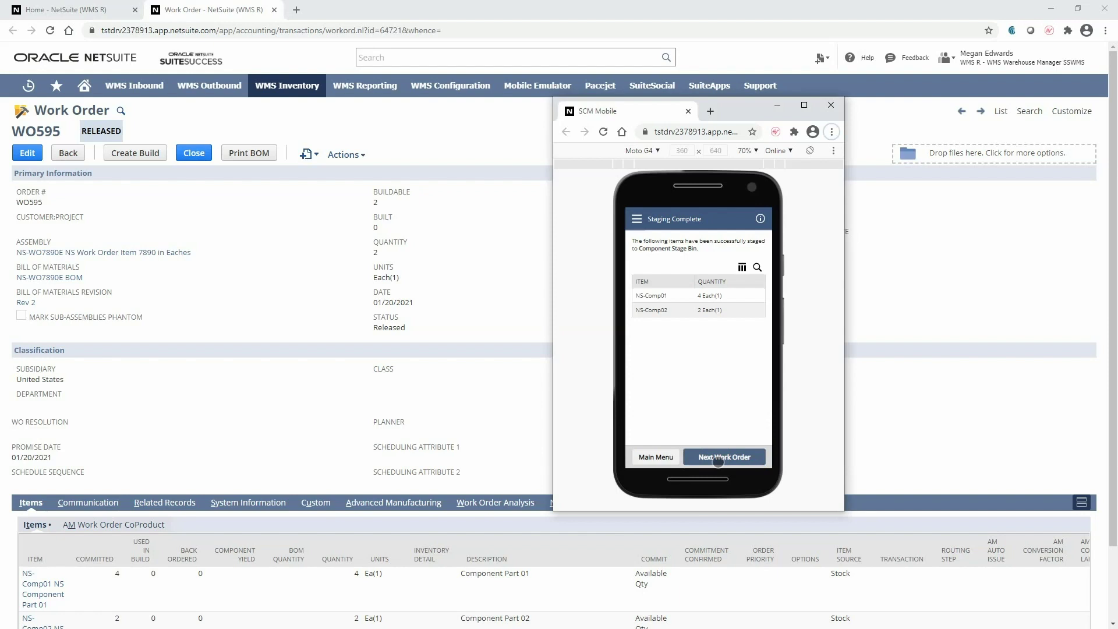
Go from Main Menu to Work Orders > Build Assembly and select WO595, showing 2 buildable, 0 built.
left_click(656, 456)
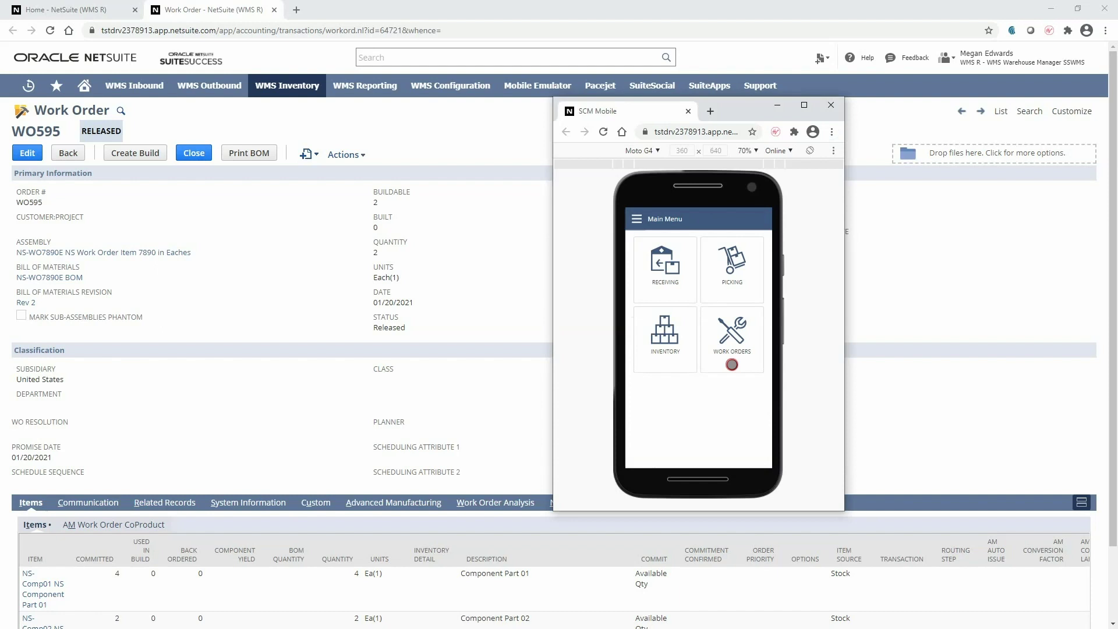
left_click(733, 365)
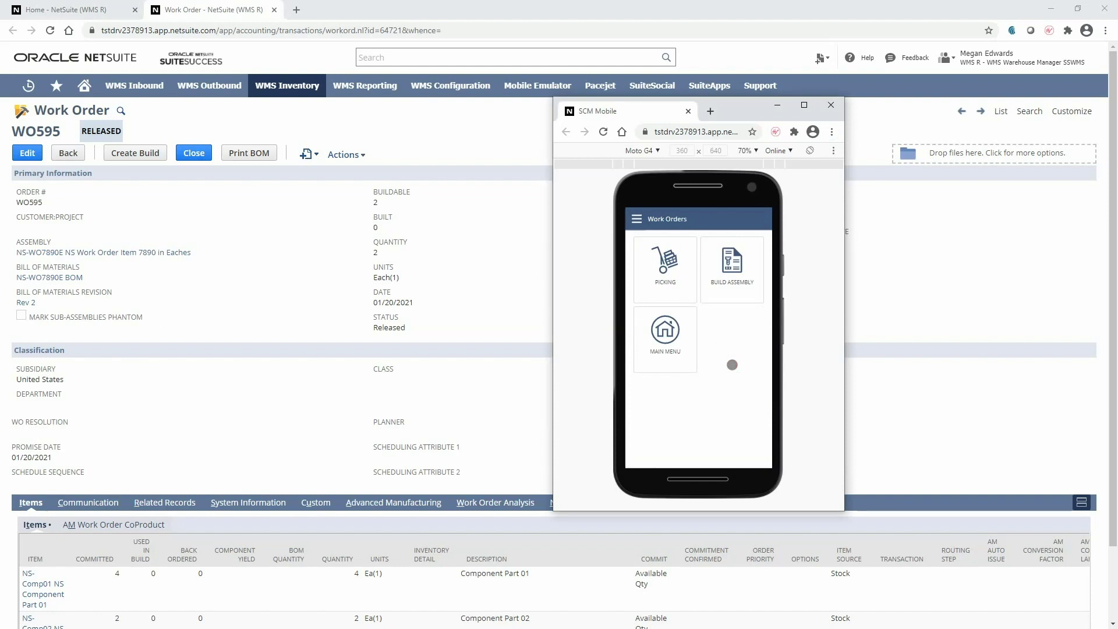
left_click(728, 295)
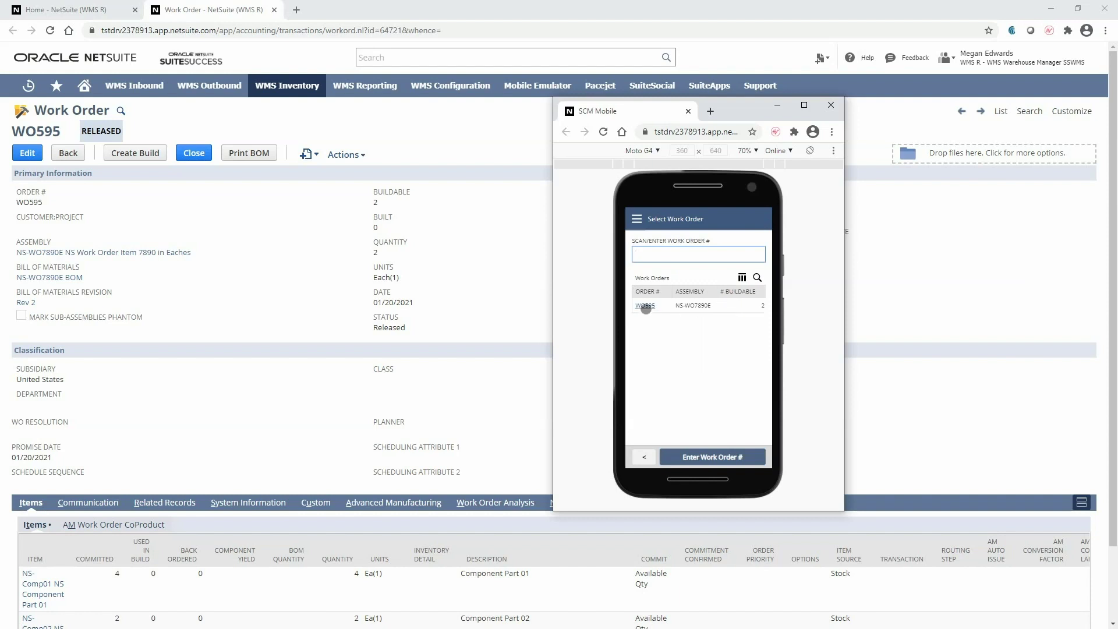
left_click(645, 306)
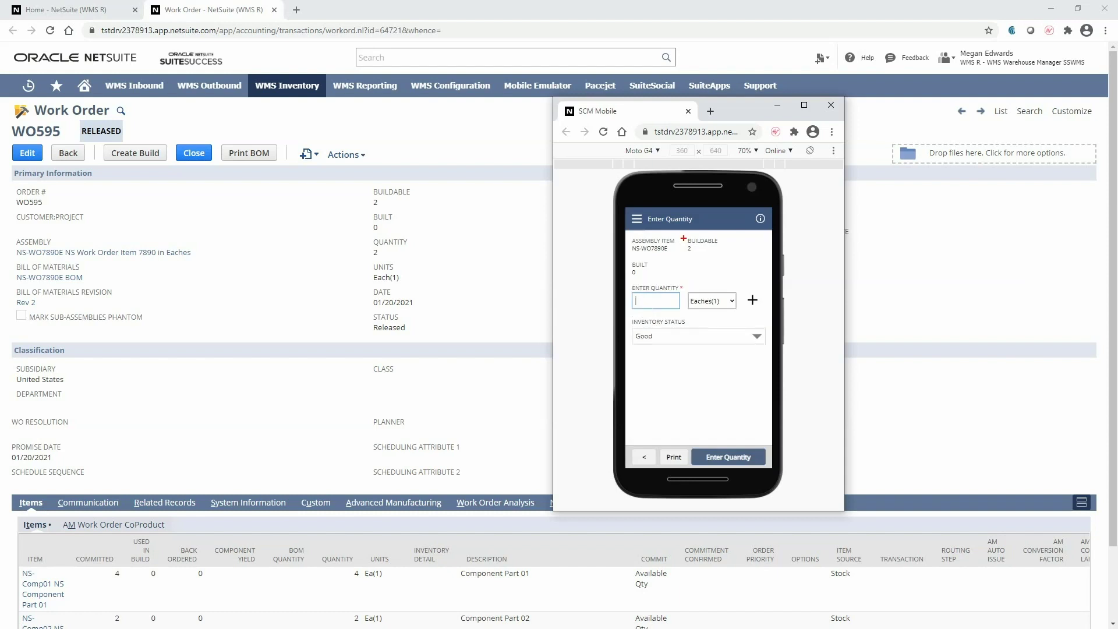
left_click_drag(681, 235, 732, 257)
left_click_drag(628, 261, 655, 279)
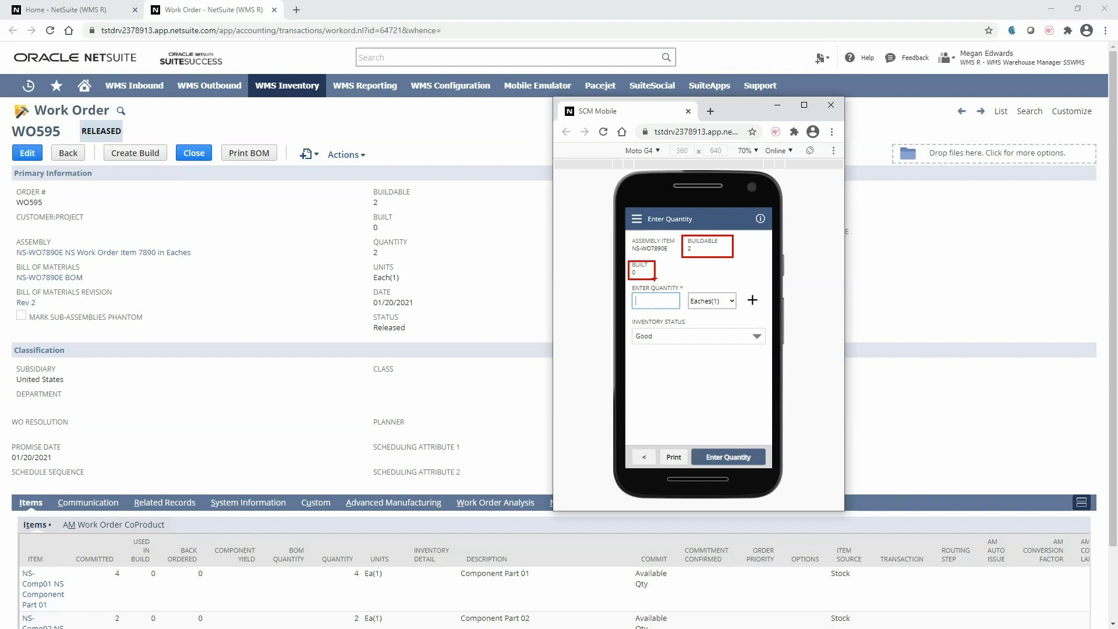
Enter a build quantity of 2 Eaches for NS-WO7890E and choose inventory status Good.
key("alt")
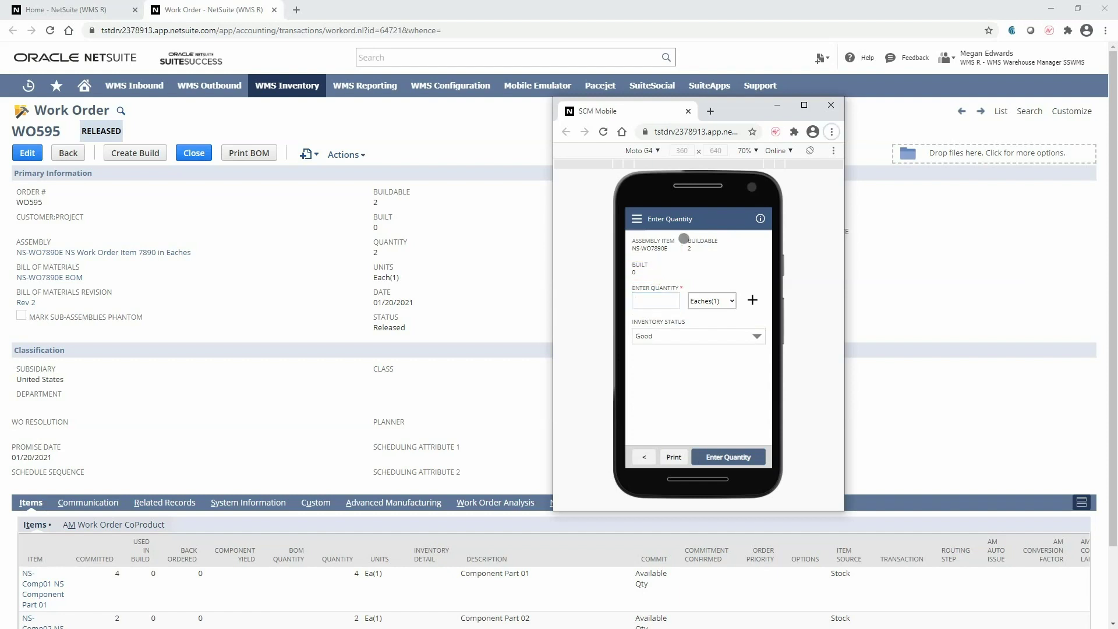
left_click(662, 299)
type("1")
type("2")
left_click(754, 336)
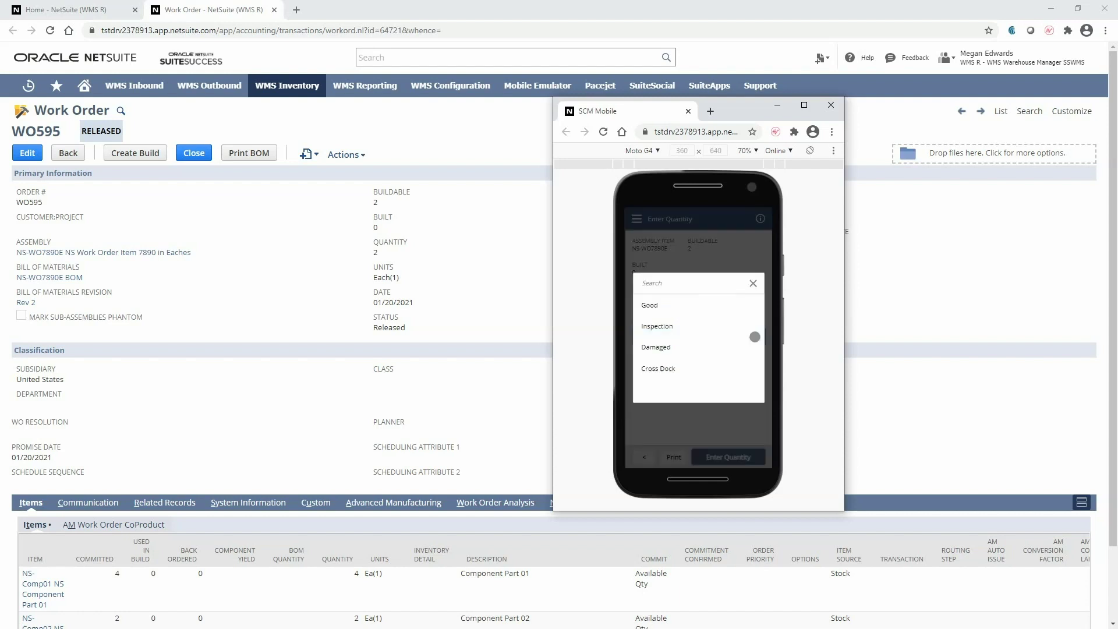
left_click(683, 308)
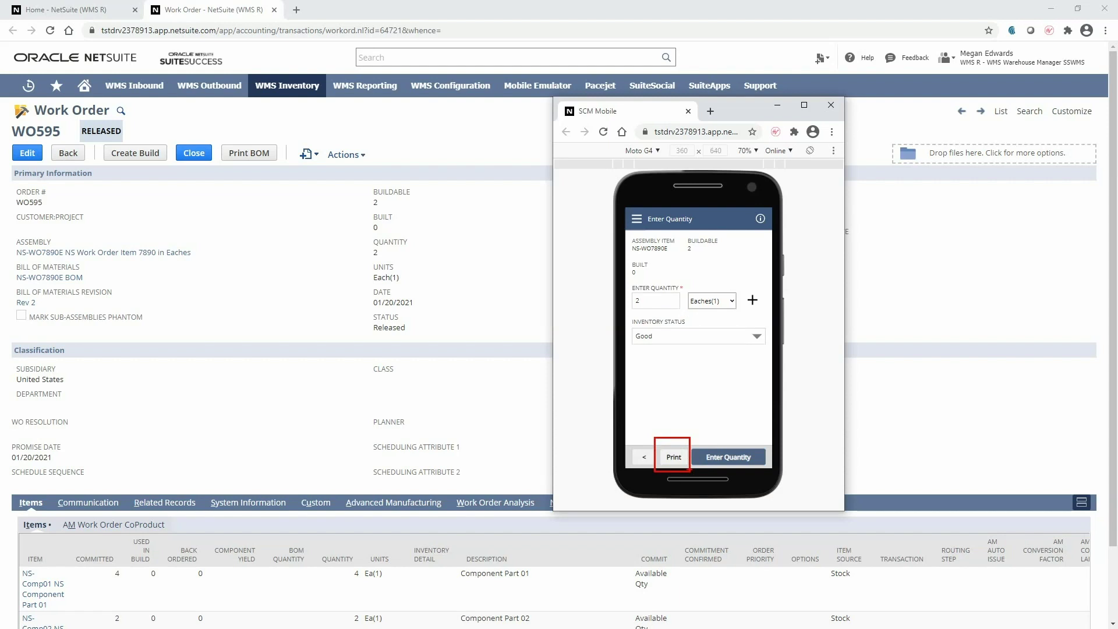
Submit quantity 2 and enter WO-Assembled-Bin as the destination bin to complete the assembly.
left_click(715, 457)
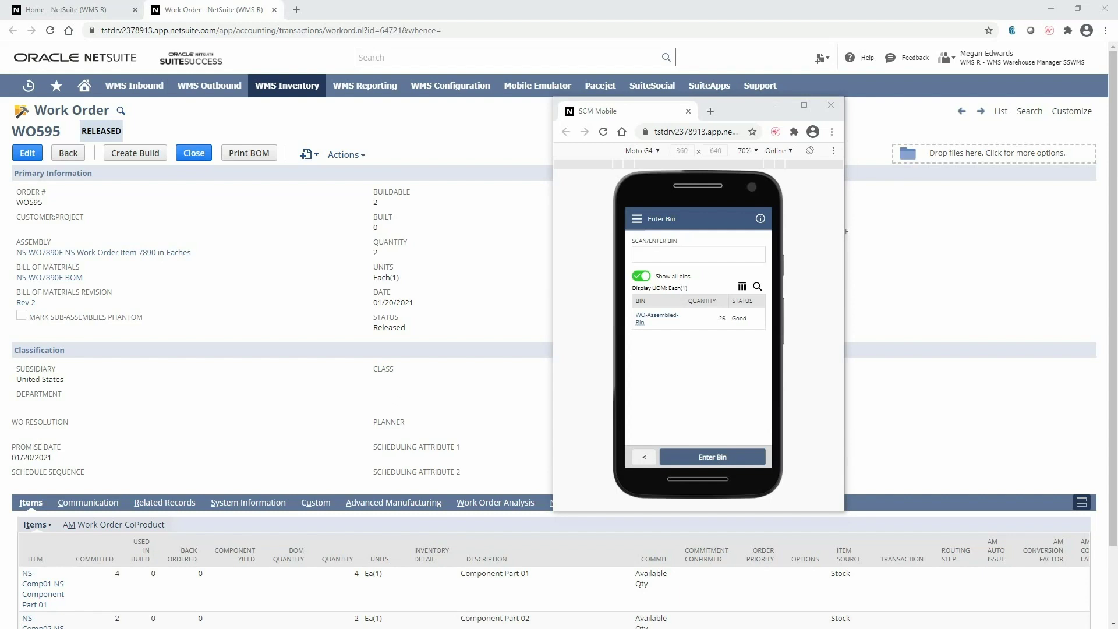
left_click(677, 256)
type("WO-Assembled-Bin")
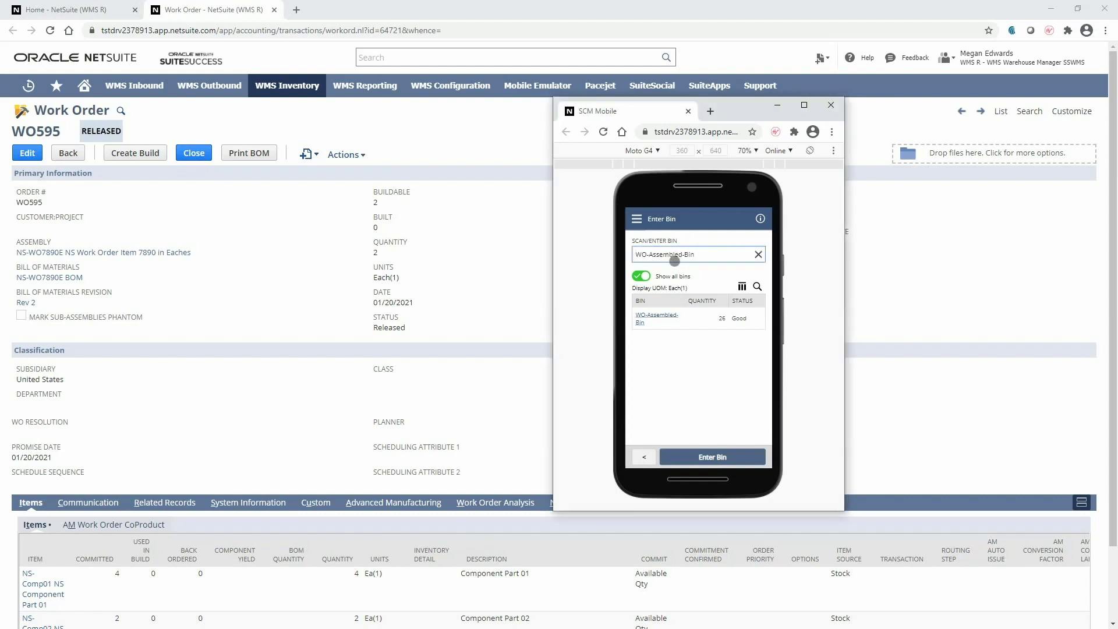
left_click(738, 457)
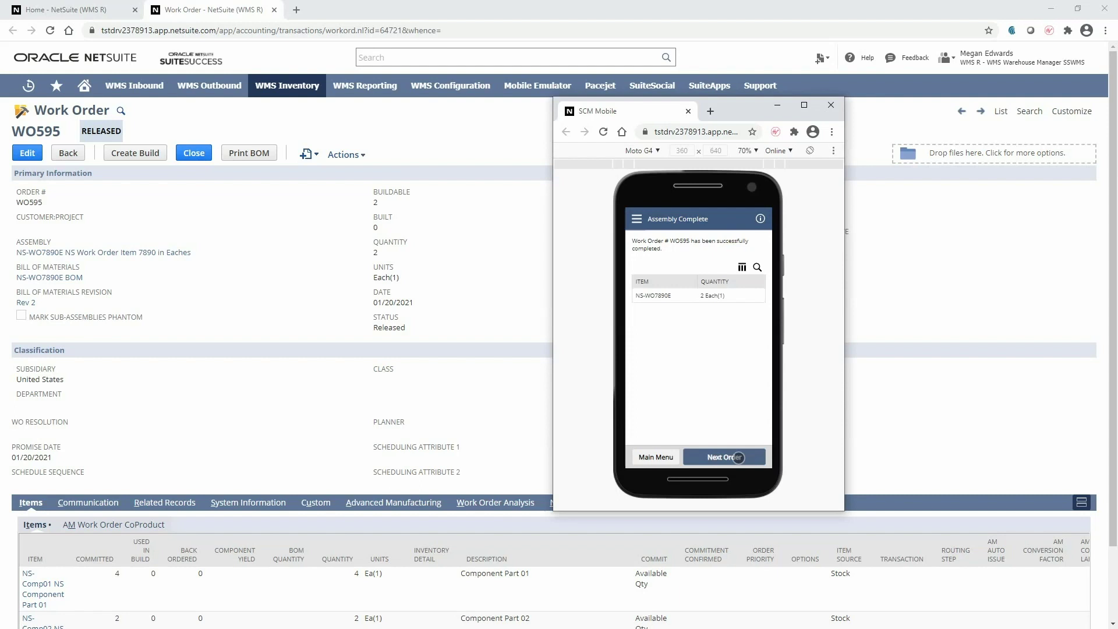
Reload the WO595 work order and highlight its Built status and built quantity of 2.
left_click(308, 242)
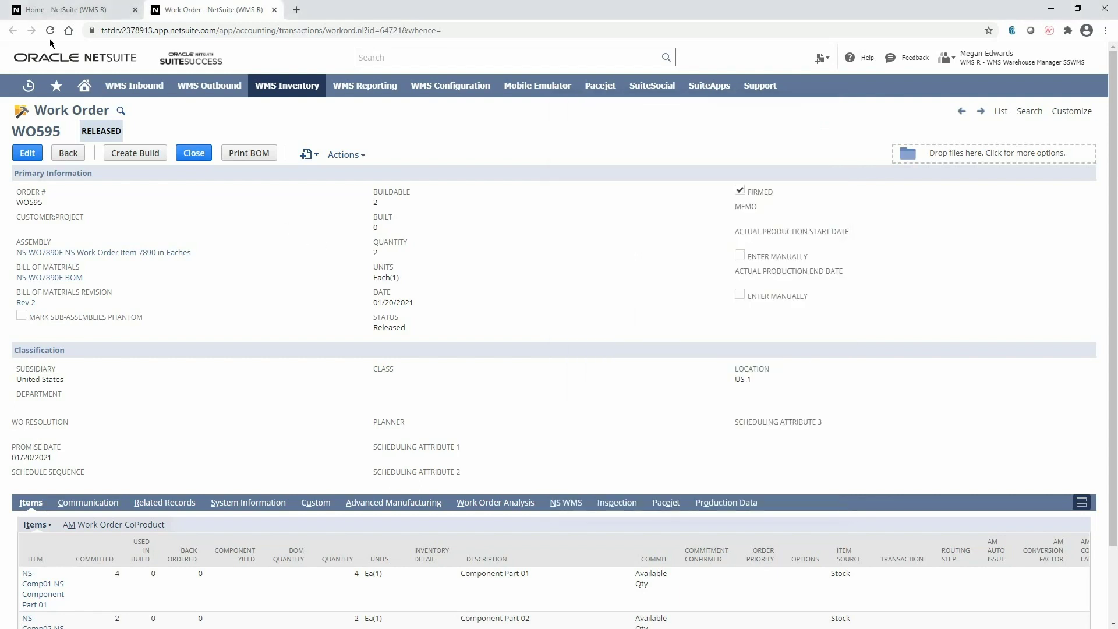
left_click(48, 30)
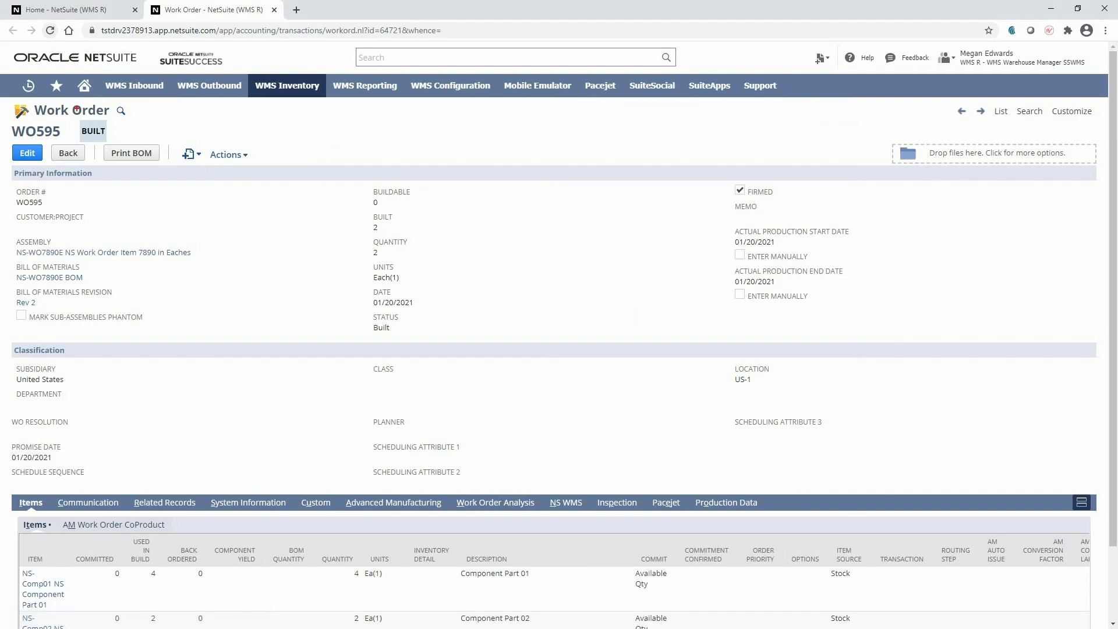
left_click_drag(76, 115, 112, 145)
left_click_drag(368, 211, 402, 234)
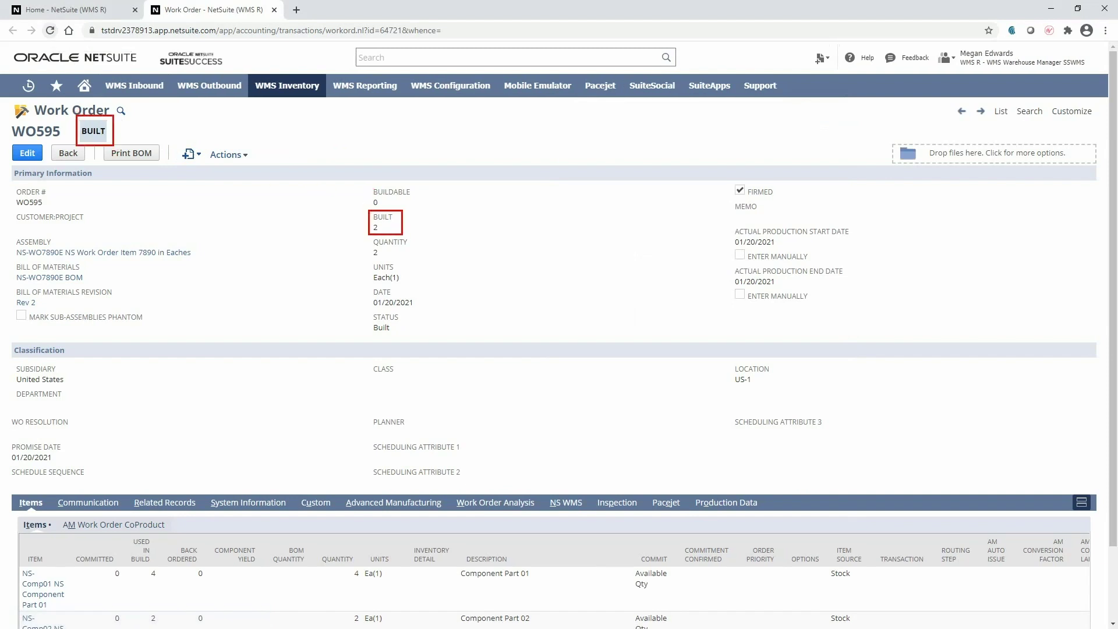
key("Escape")
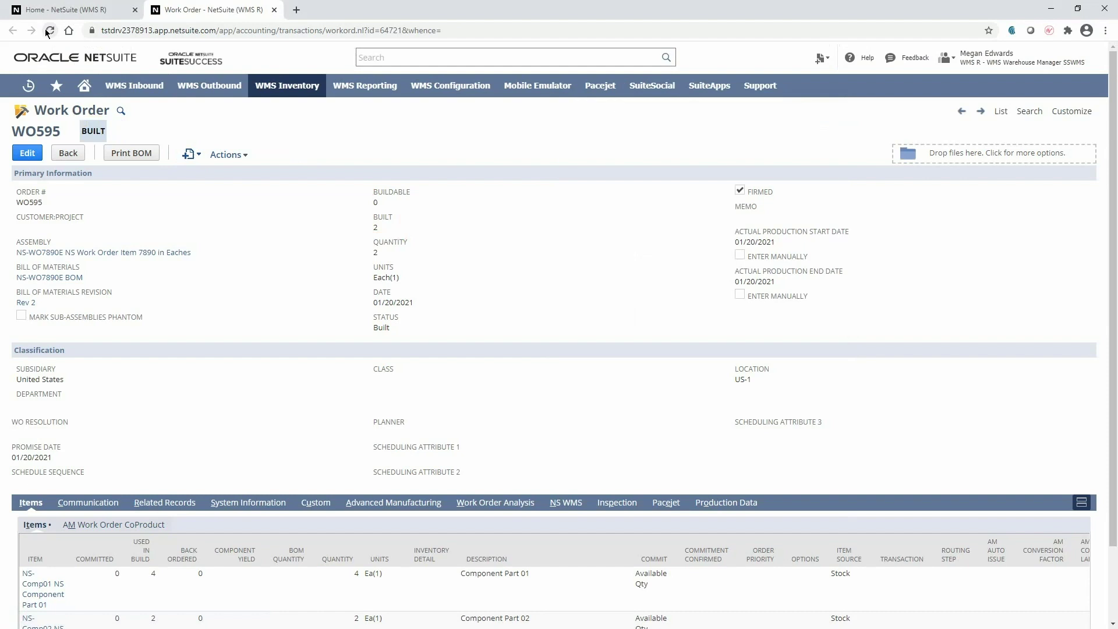